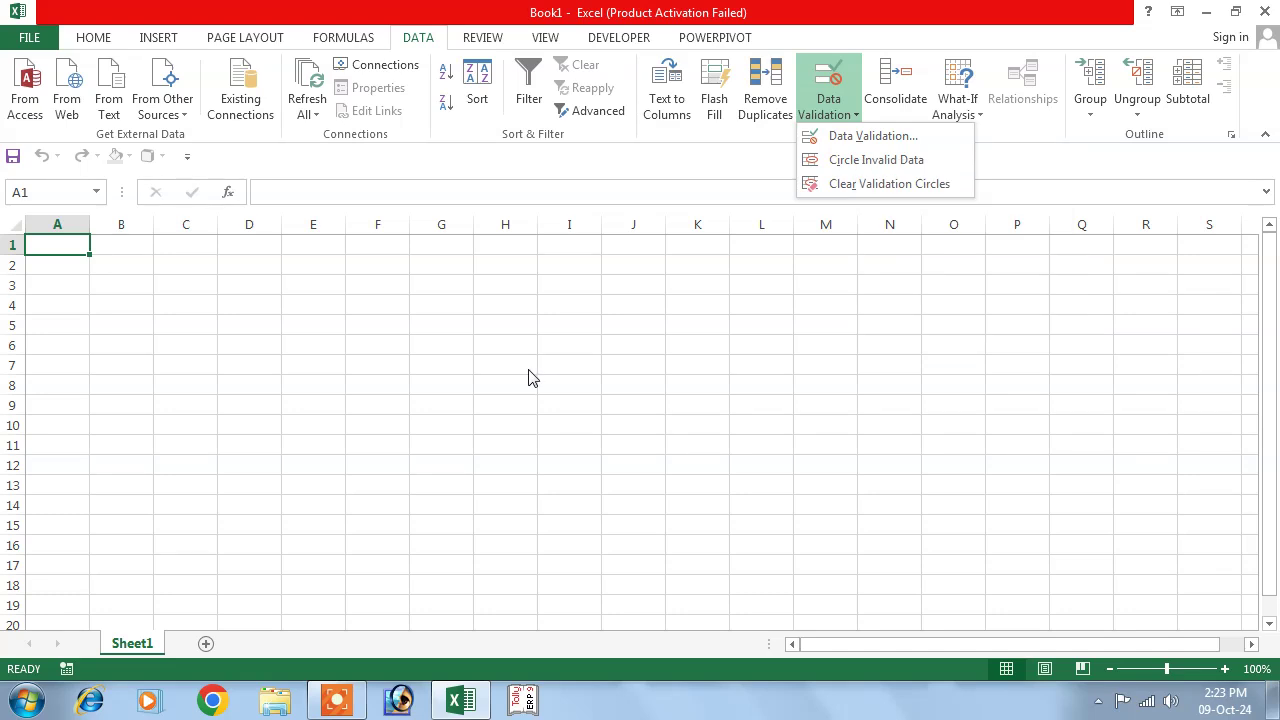
{"action": "left_click", "coordinate": [516, 340]}
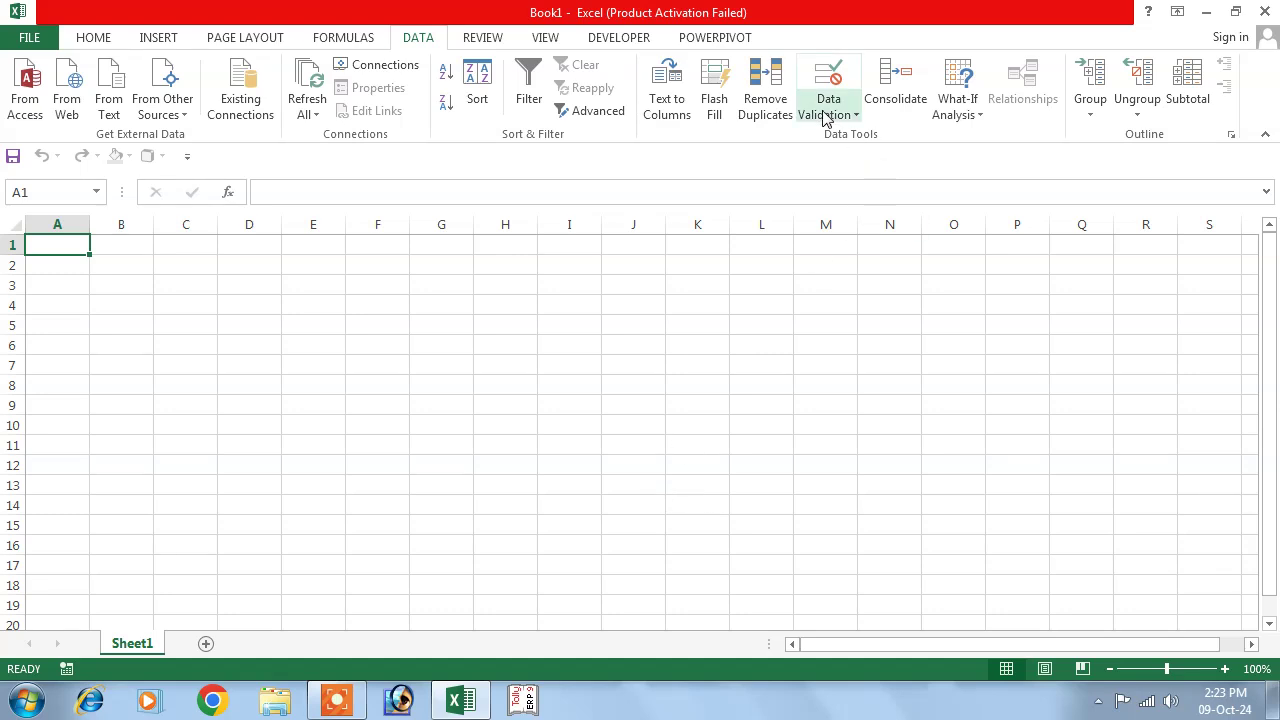
{"action": "left_click", "coordinate": [463, 366]}
Step: Set data validation on cells F1:O19 to allow only whole numbers between 100 and 1000
{"action": "left_click_drag", "start_coordinate": [380, 252], "coordinate": [960, 606]}
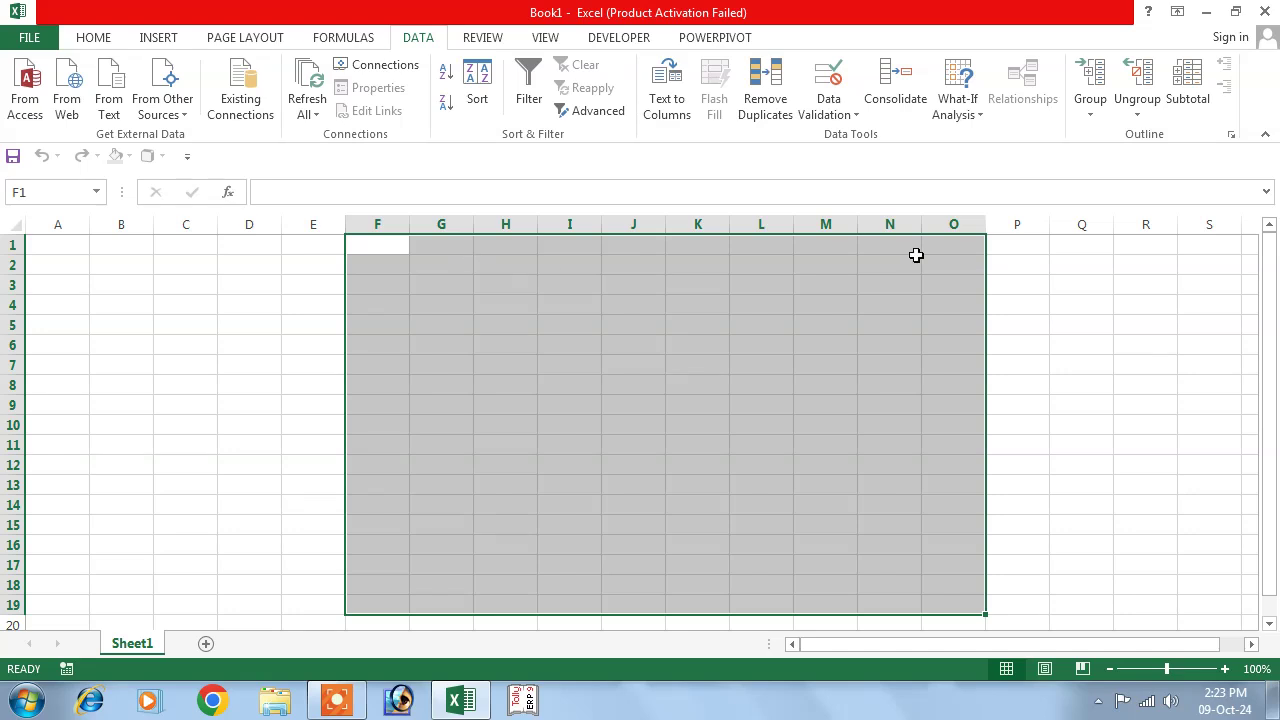
{"action": "left_click", "coordinate": [830, 112]}
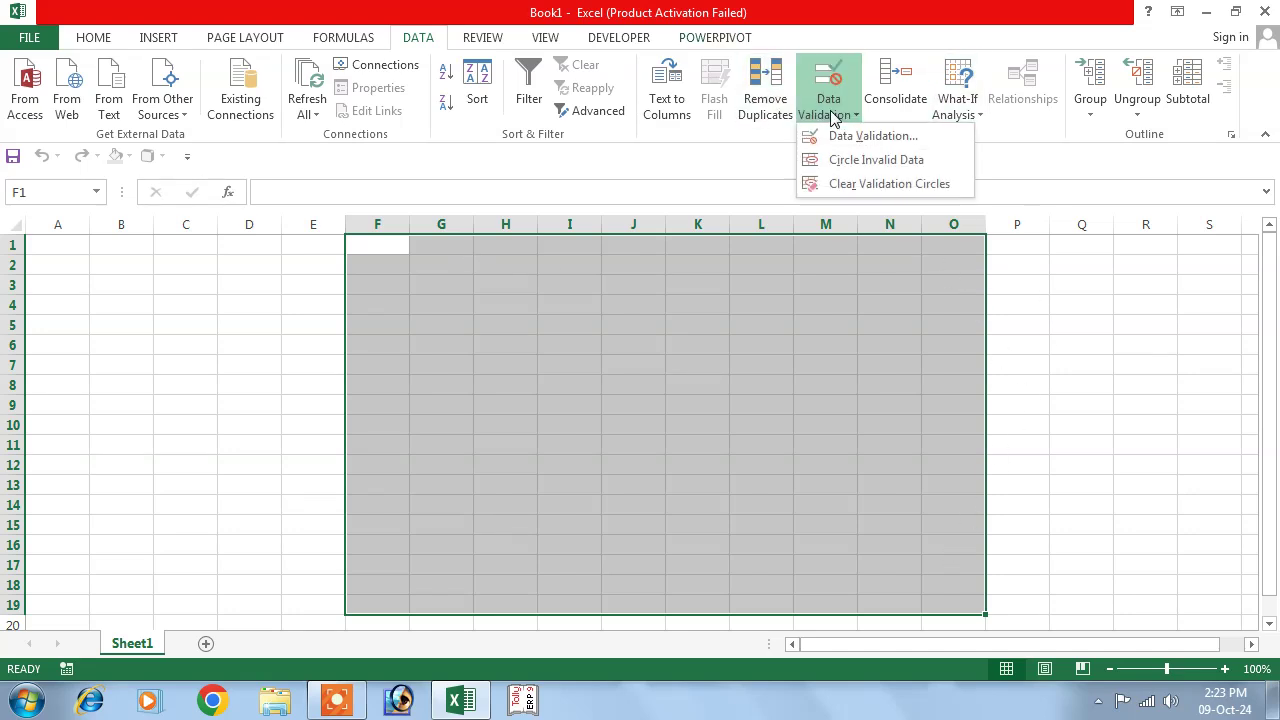
{"action": "left_click", "coordinate": [865, 139]}
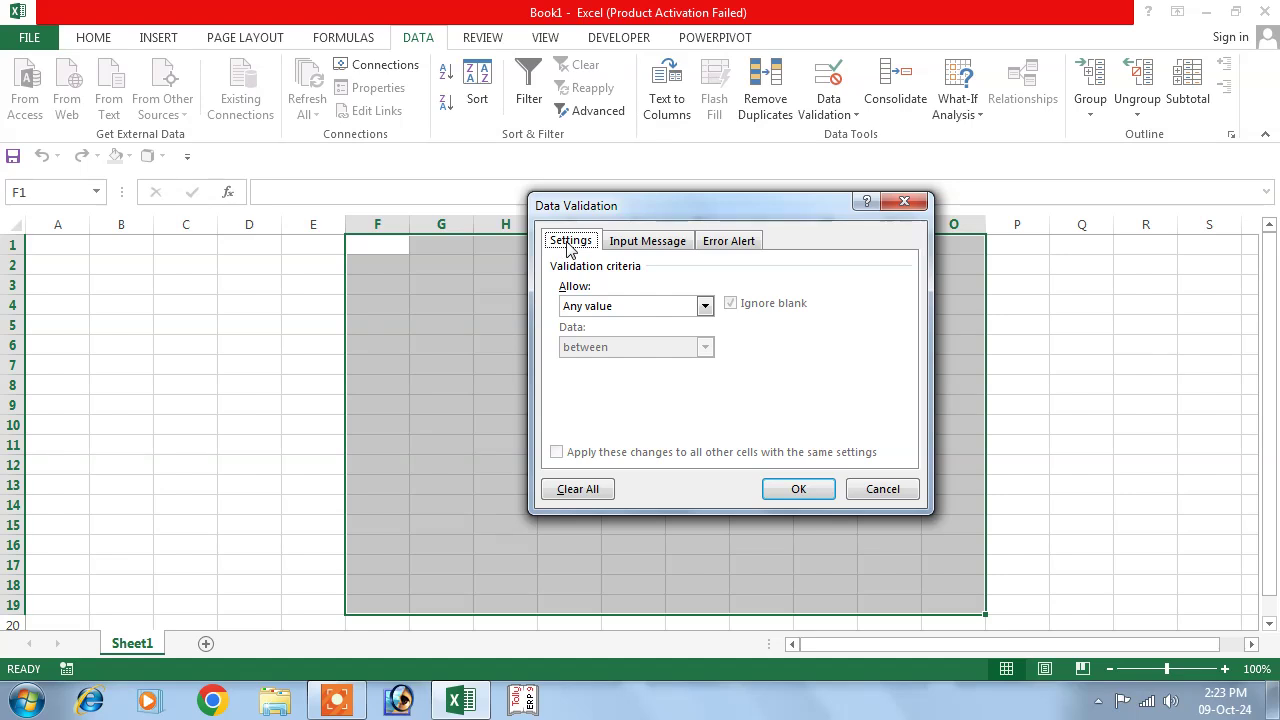
{"action": "left_click", "coordinate": [723, 249]}
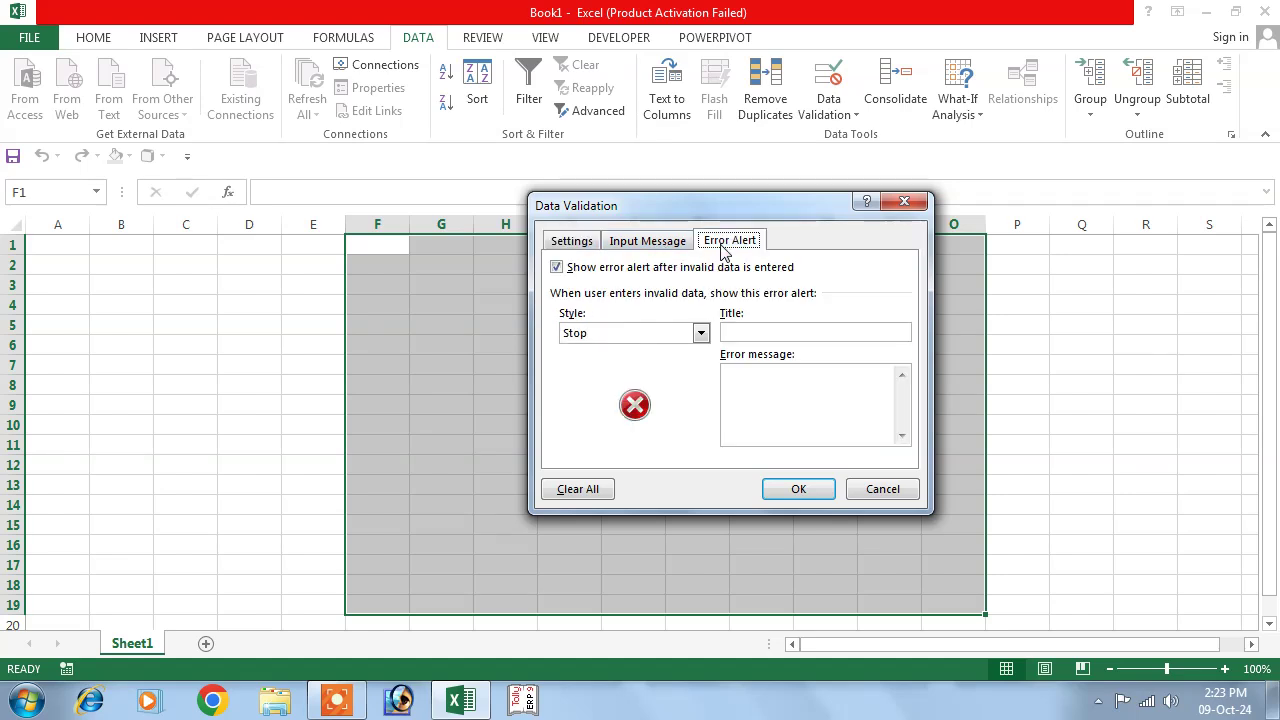
{"action": "left_click", "coordinate": [585, 252]}
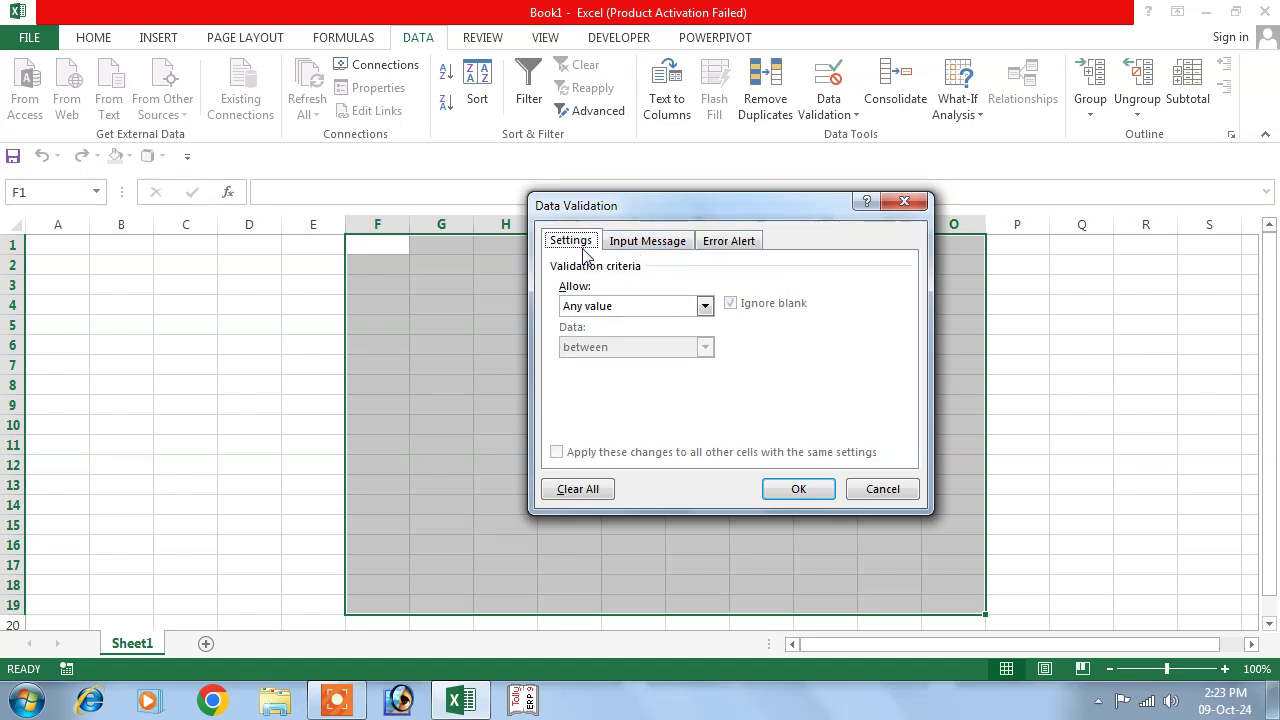
{"action": "left_click", "coordinate": [596, 308]}
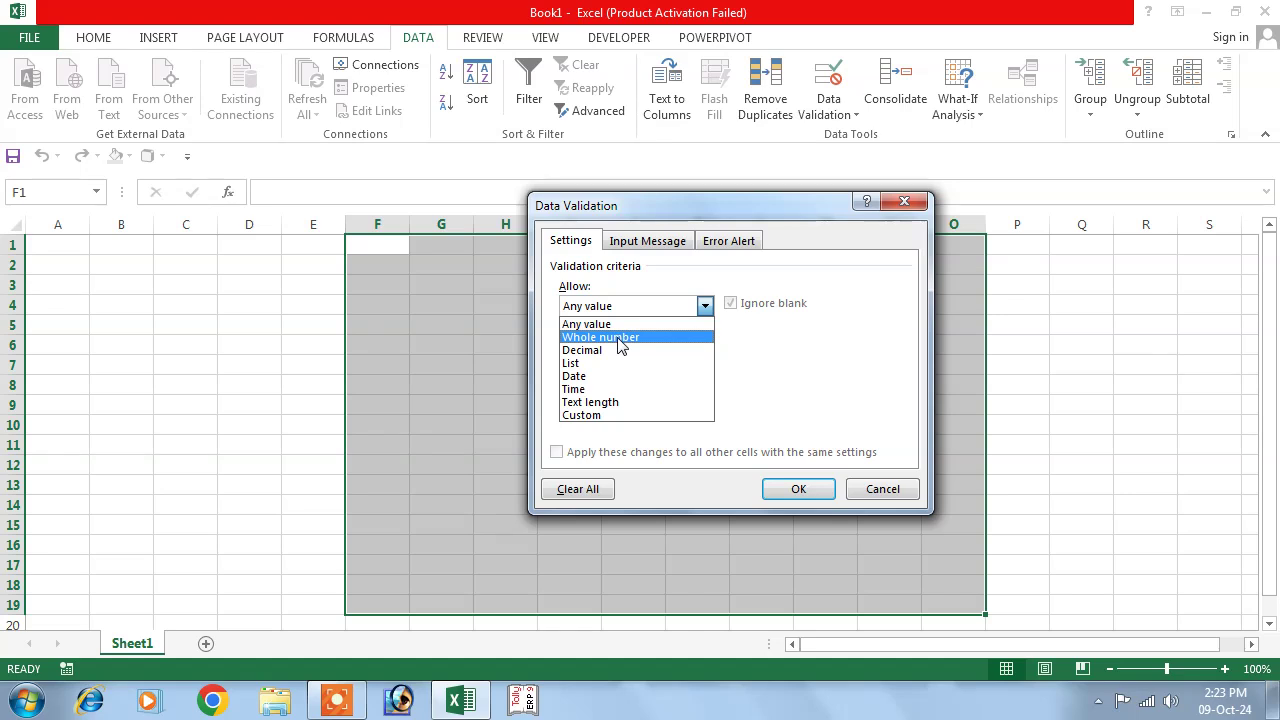
{"action": "left_click", "coordinate": [620, 338]}
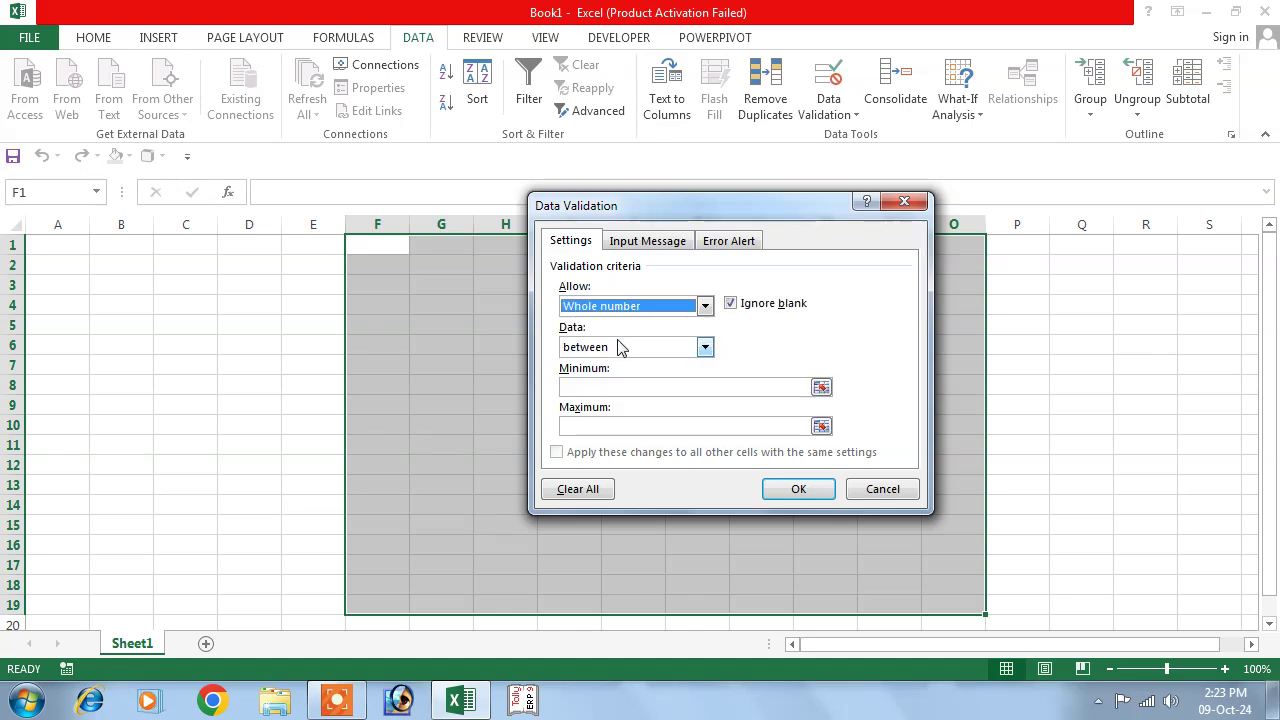
{"action": "left_click", "coordinate": [579, 387]}
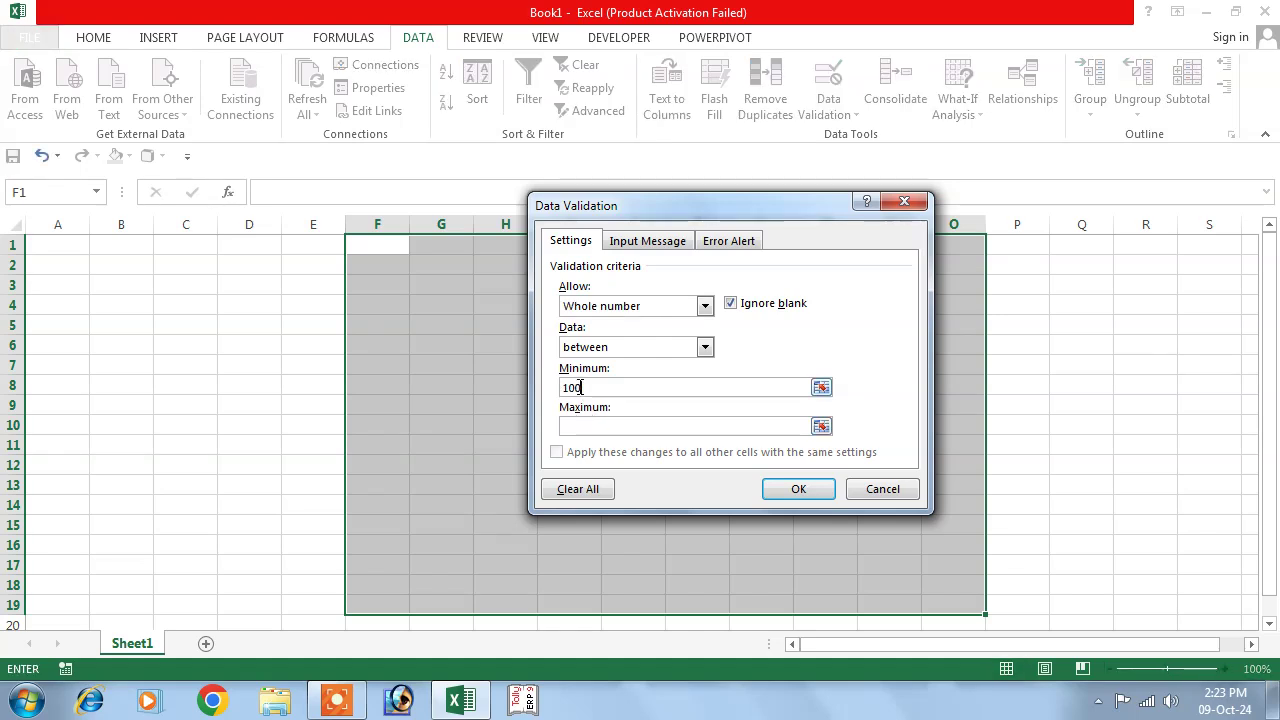
{"action": "left_click", "coordinate": [581, 426]}
{"action": "type", "text": "1000"}
Step: Give the validation a Stop error alert titled STOP with the message DATA IS NOT VALID, and apply the rule
{"action": "left_click", "coordinate": [722, 245]}
{"action": "left_click", "coordinate": [748, 331]}
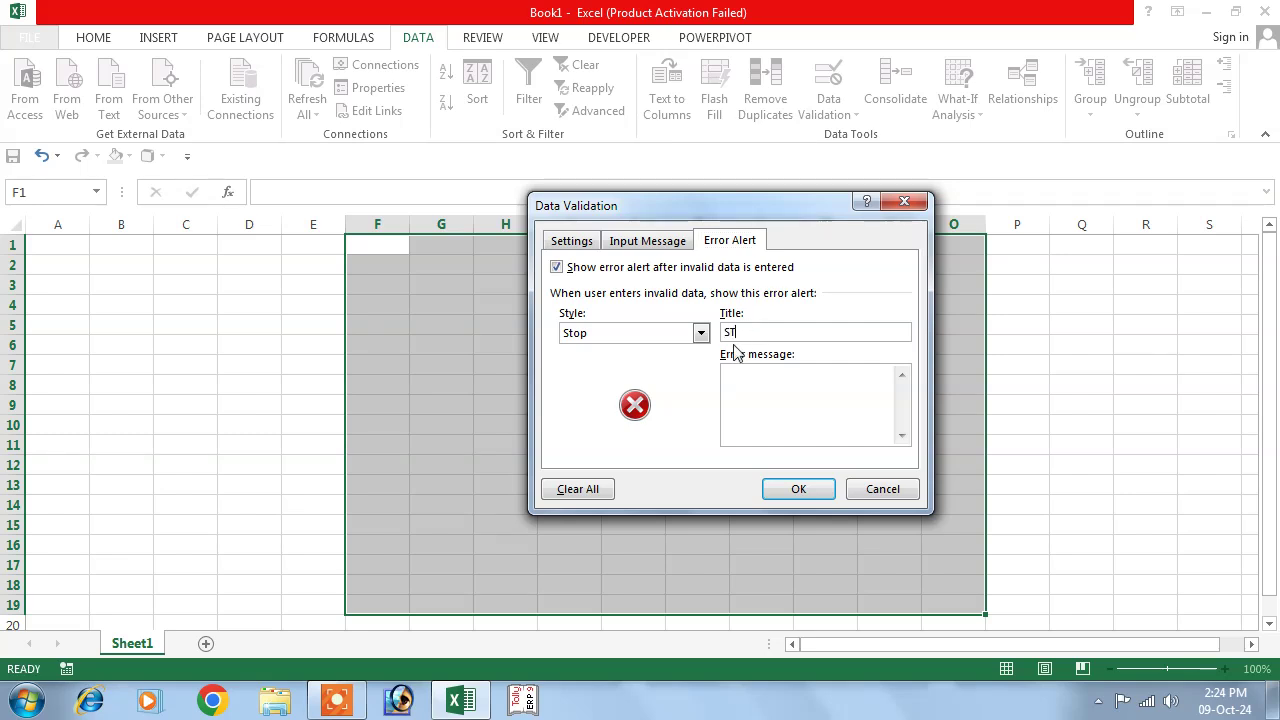
{"action": "left_click", "coordinate": [733, 383]}
{"action": "type", "text": "DATA IS NOT V"}
{"action": "type", "text": "ALID"}
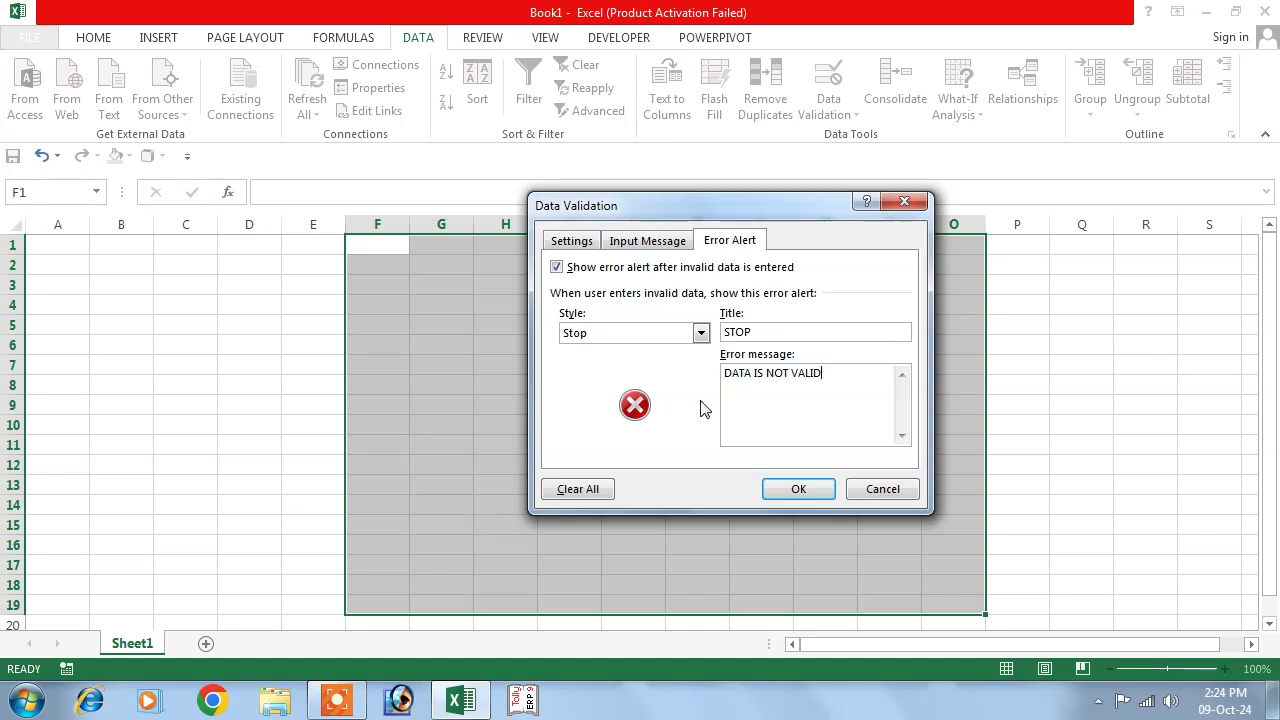
{"action": "left_click", "coordinate": [800, 489]}
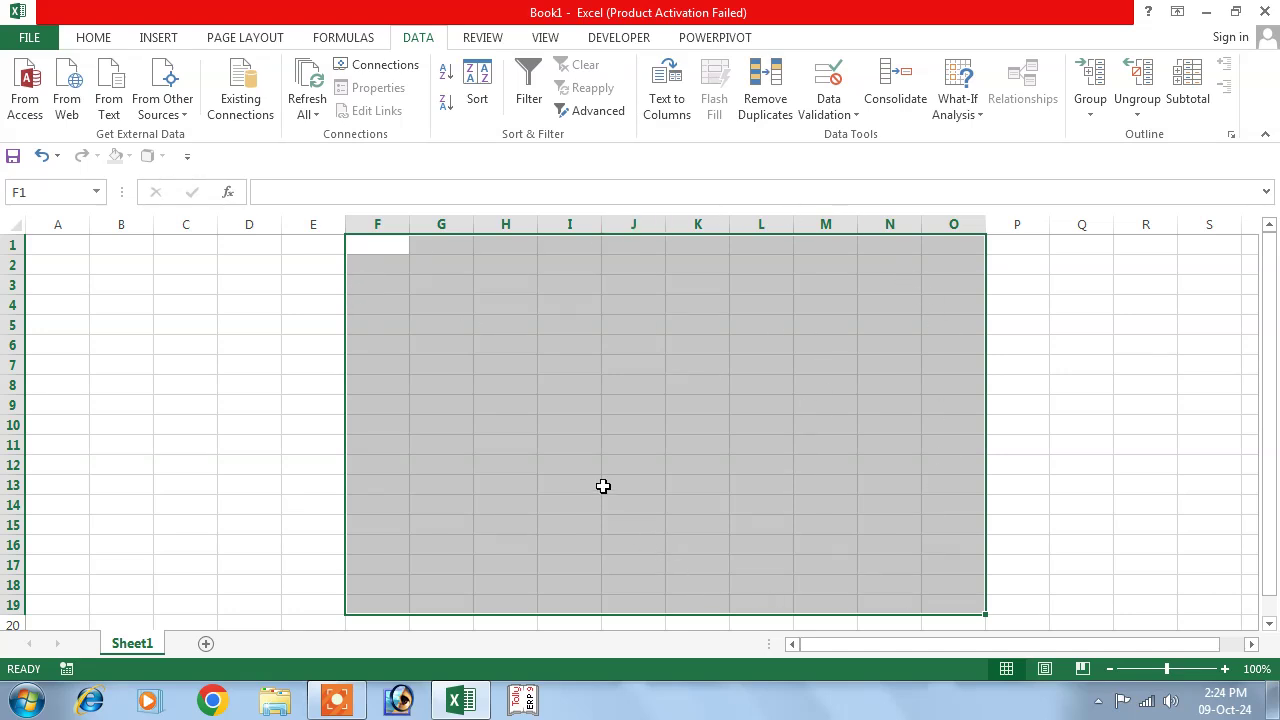
Step: Enter 100 in cell I6 and test the validation rule by trying 1200 in I7
{"action": "left_click", "coordinate": [580, 342]}
{"action": "type", "text": "1"}
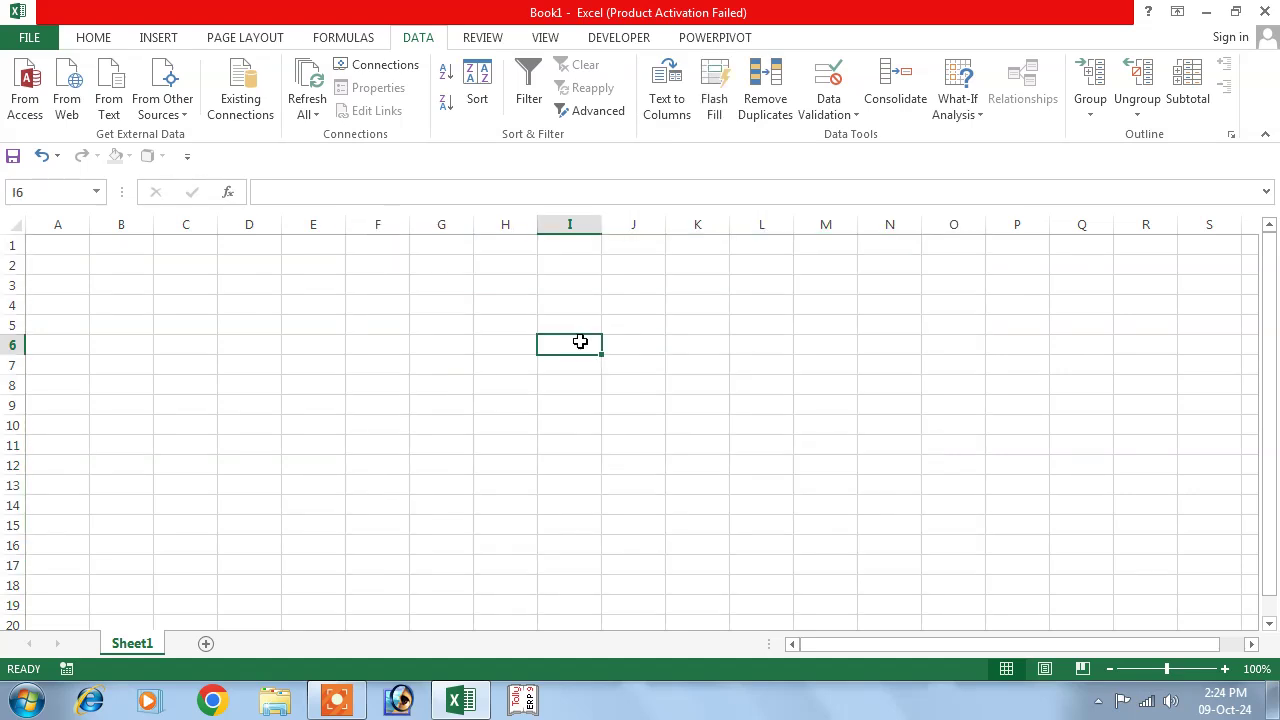
{"action": "type", "text": "00"}
{"action": "key", "text": "Return"}
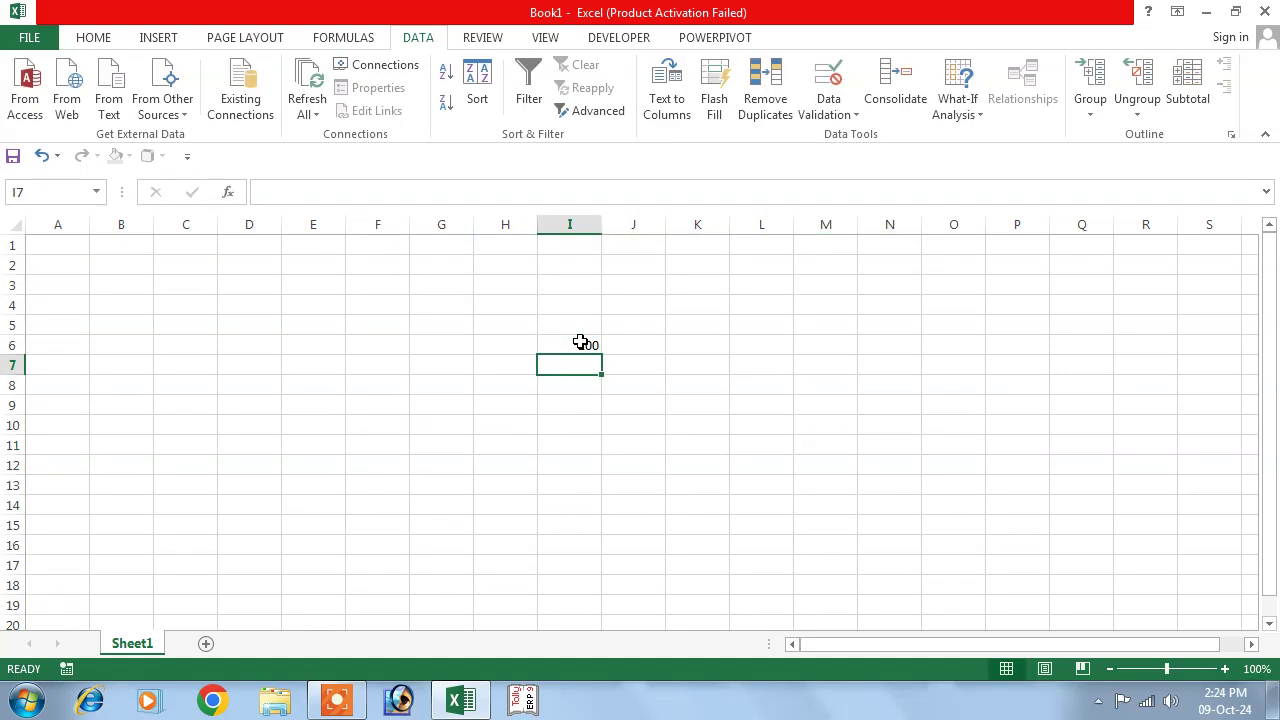
{"action": "type", "text": "1200"}
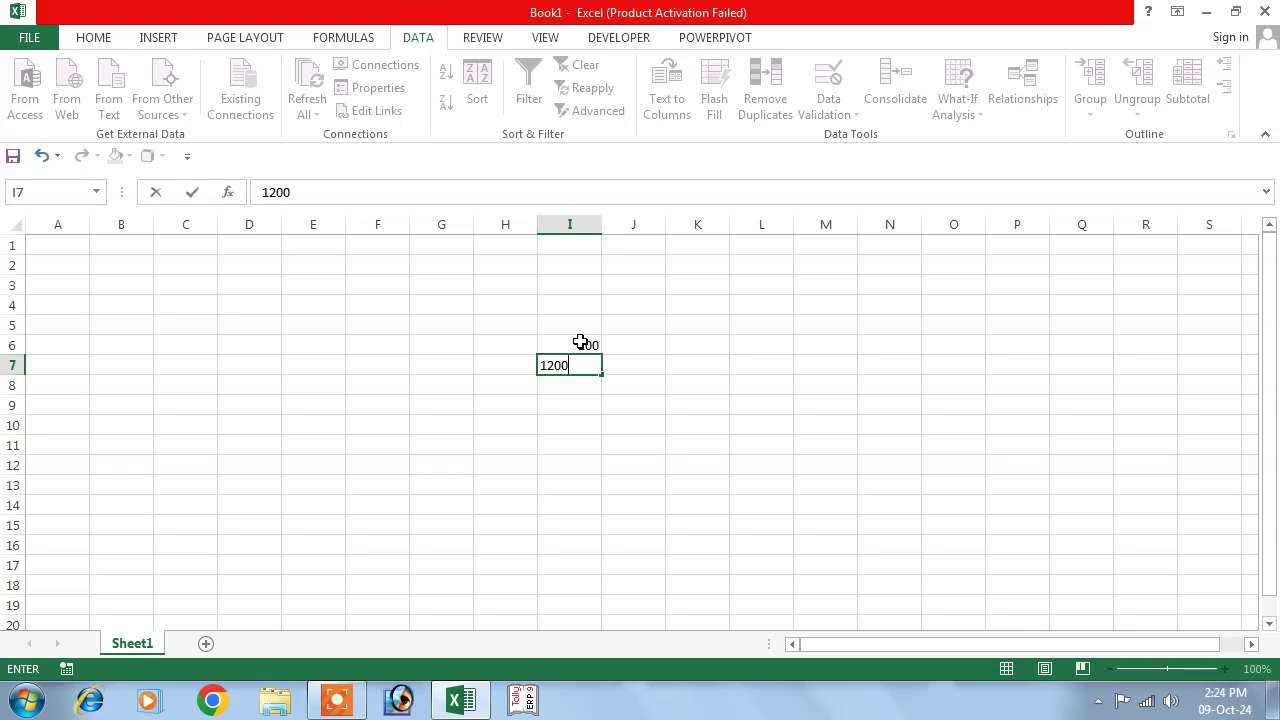
{"action": "key", "text": "Return"}
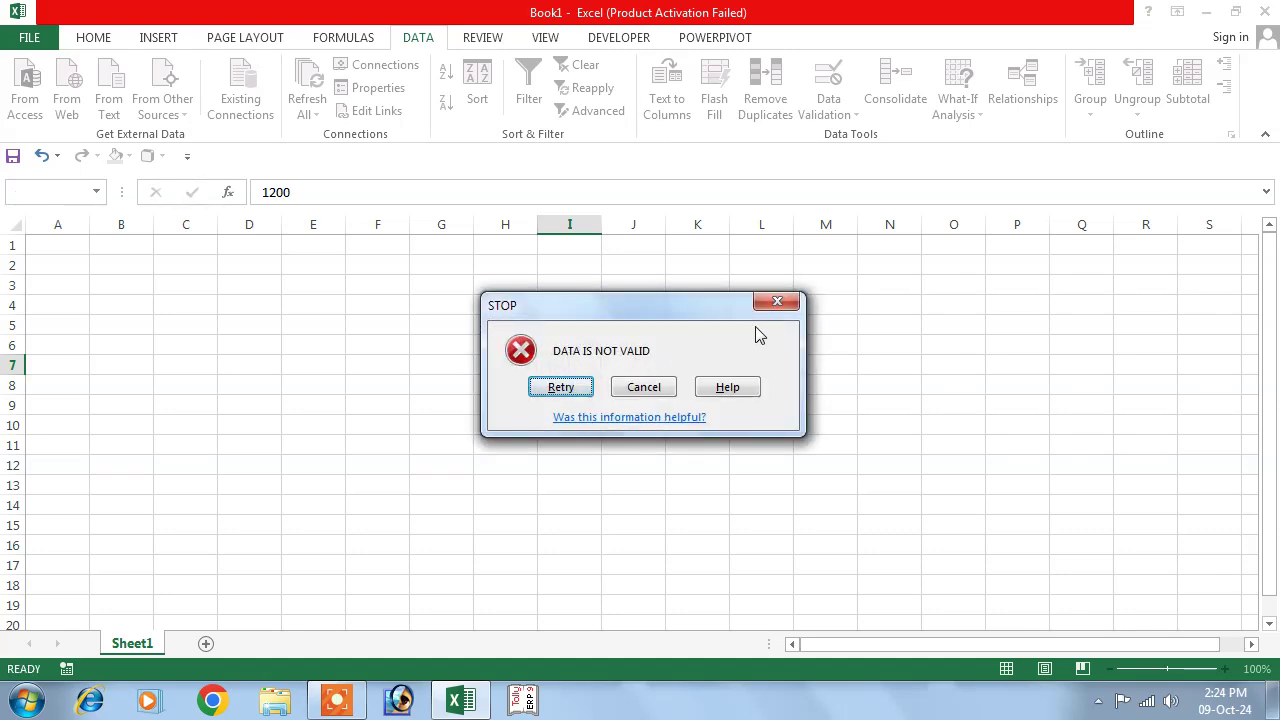
{"action": "left_click", "coordinate": [777, 305]}
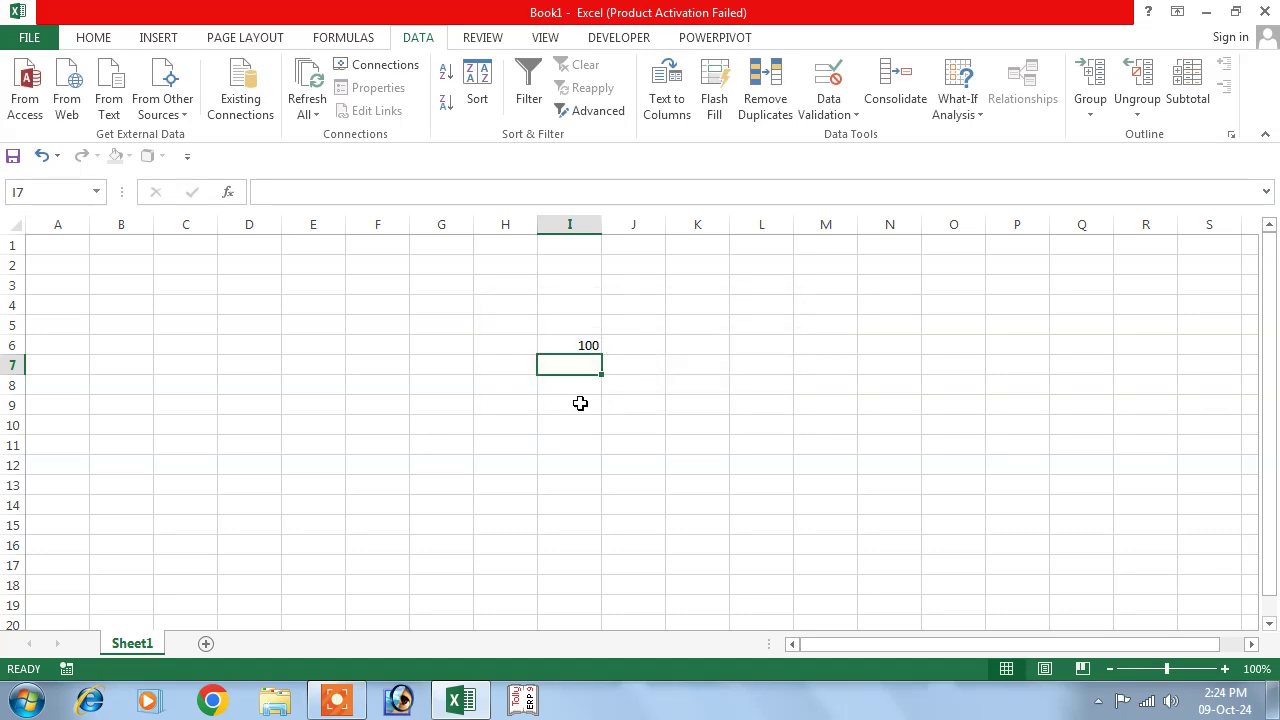
Step: Test the rule in cell I7 with 99, and replace that entry with 1000
{"action": "type", "text": "99"}
{"action": "key", "text": "Return"}
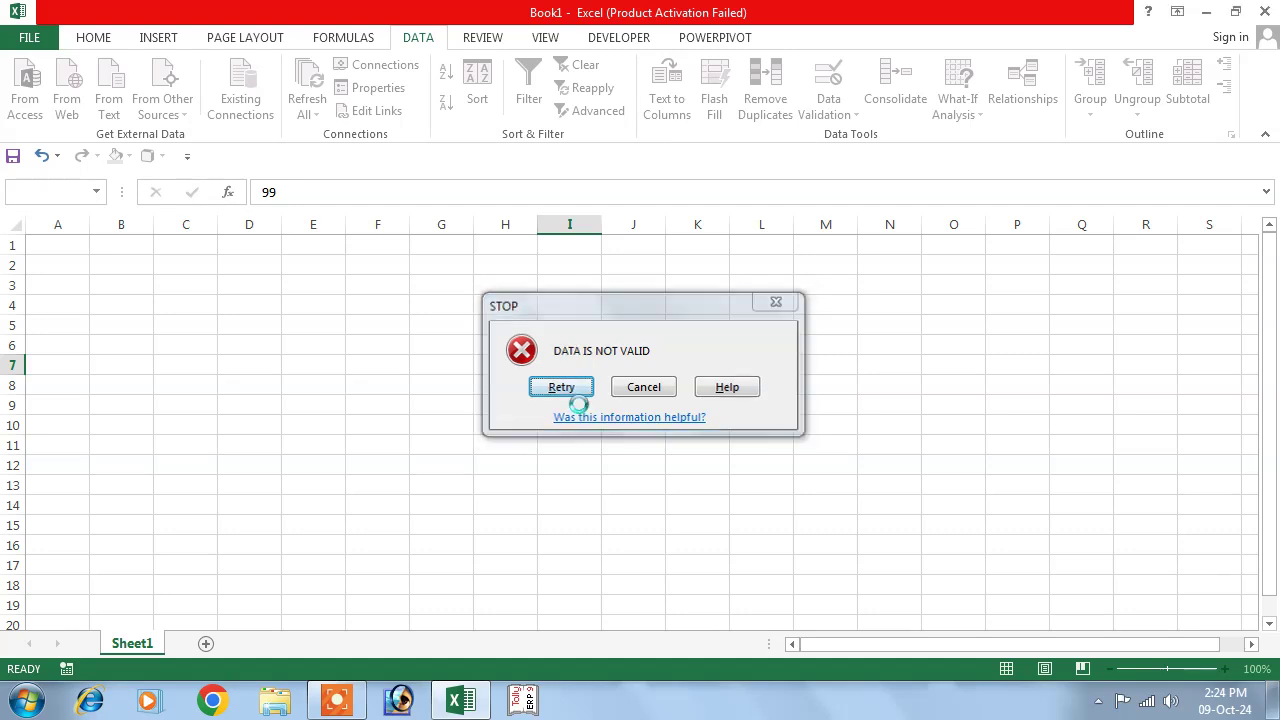
{"action": "key", "text": "Return"}
{"action": "type", "text": "1000"}
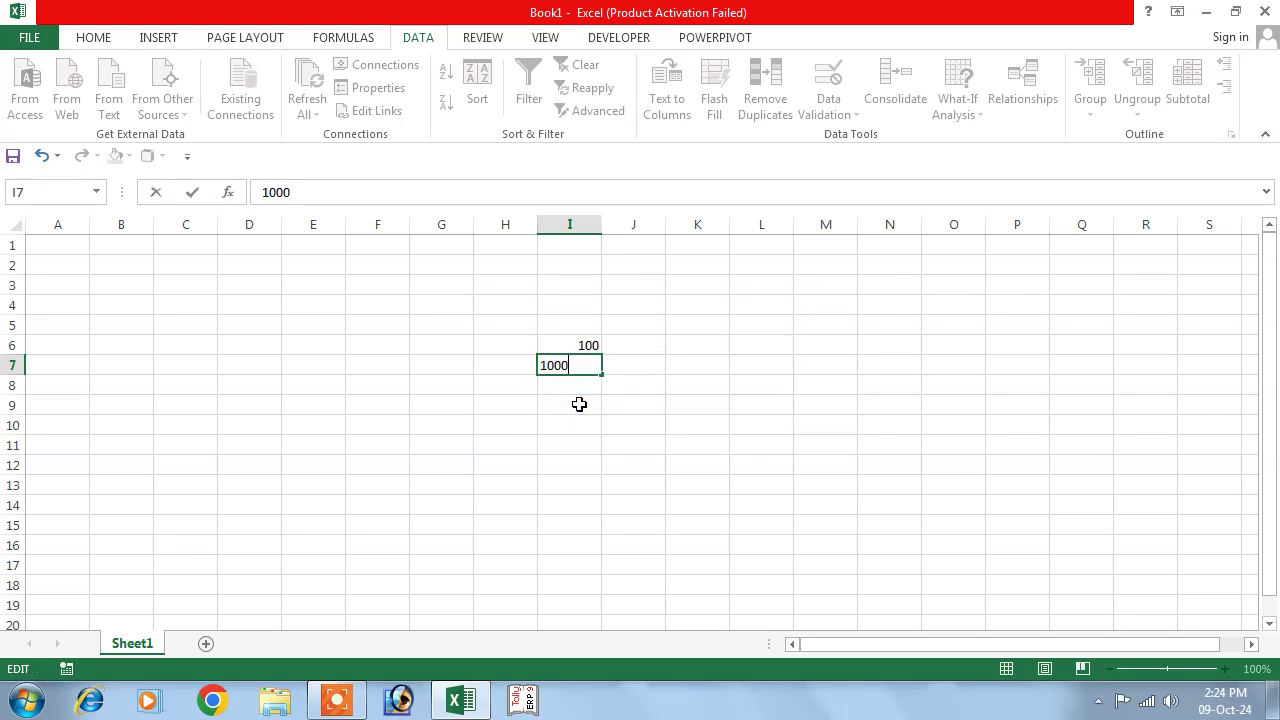
{"action": "key", "text": "Return"}
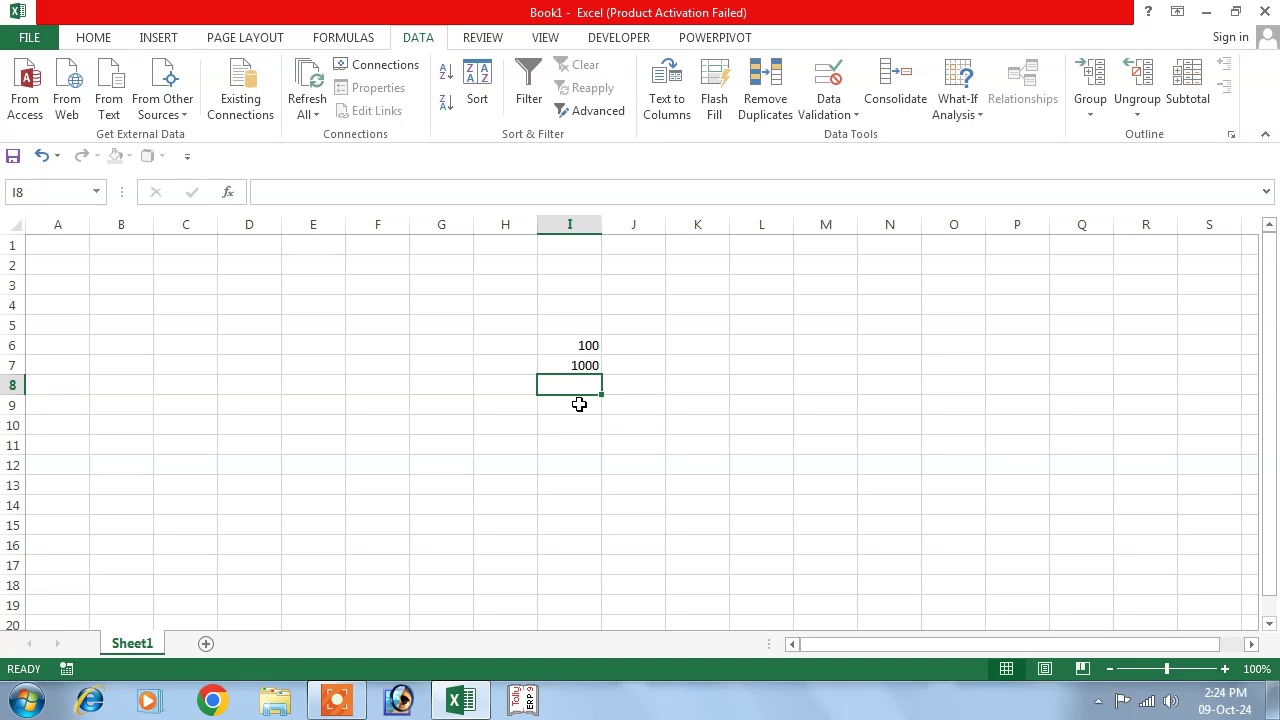
Step: Enter 999 in cell I8 and 888 in cell I9
{"action": "type", "text": "999"}
{"action": "key", "text": "Return"}
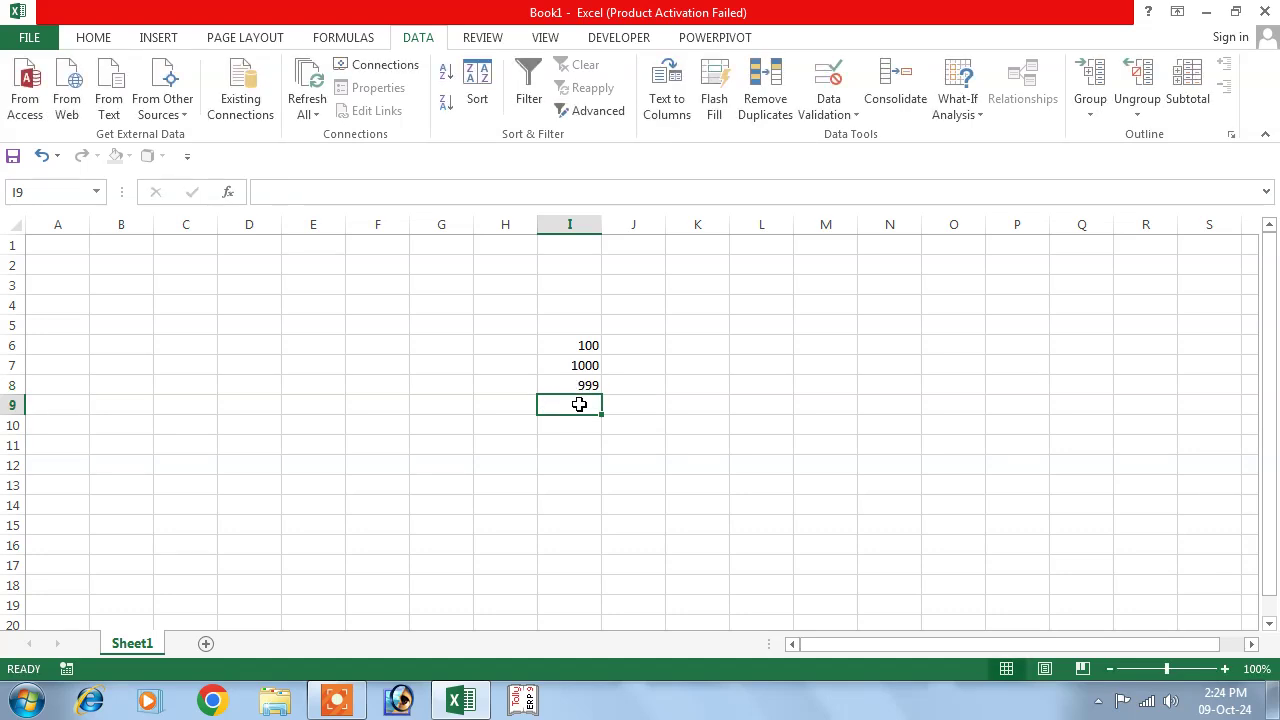
{"action": "type", "text": "888"}
{"action": "key", "text": "Return"}
Step: Try entering the out-of-range values 5 and 15600 in cell I10, and abandon the entry
{"action": "type", "text": "5"}
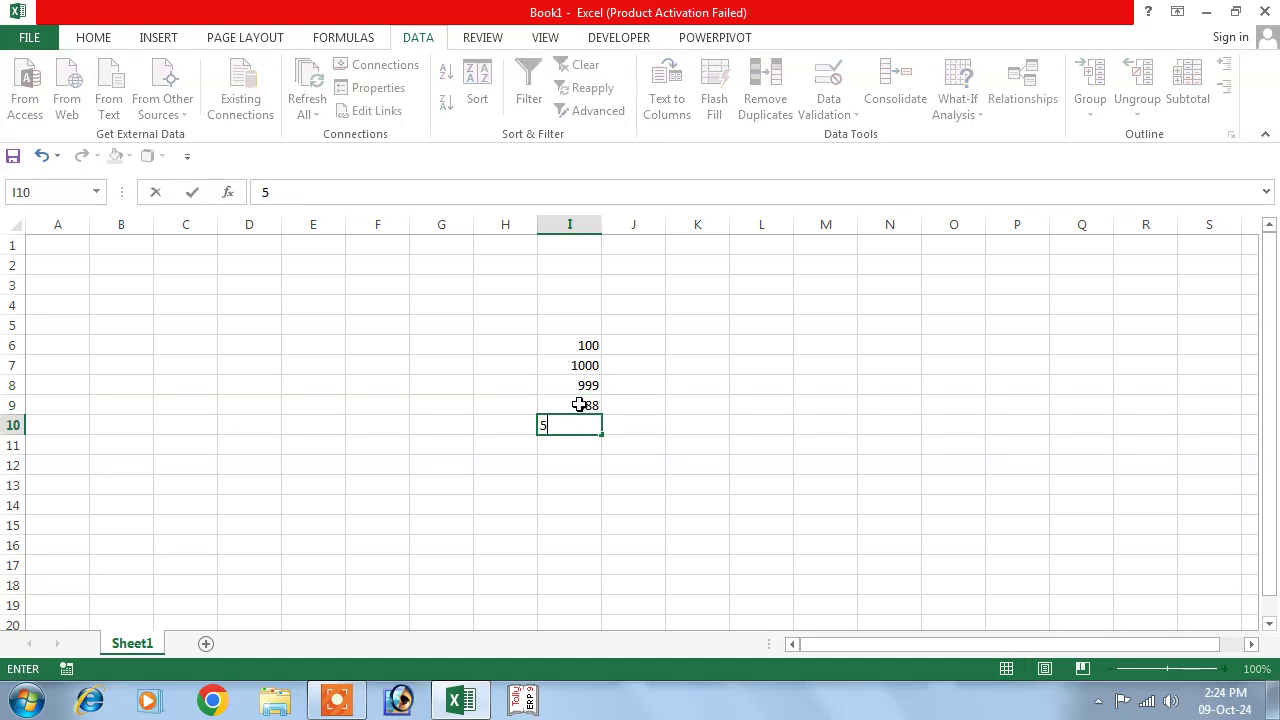
{"action": "key", "text": "Return"}
{"action": "key", "text": "Return"}
{"action": "type", "text": "15600"}
{"action": "key", "text": "Return"}
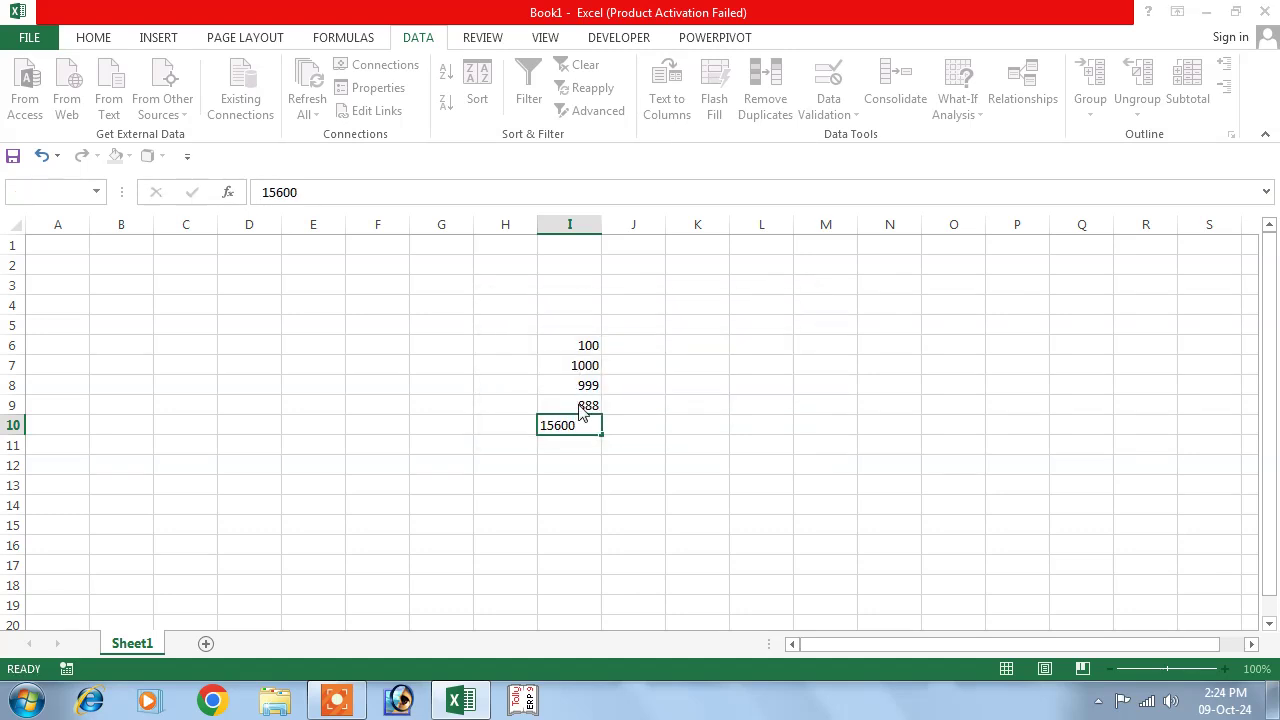
{"action": "key", "text": "Return"}
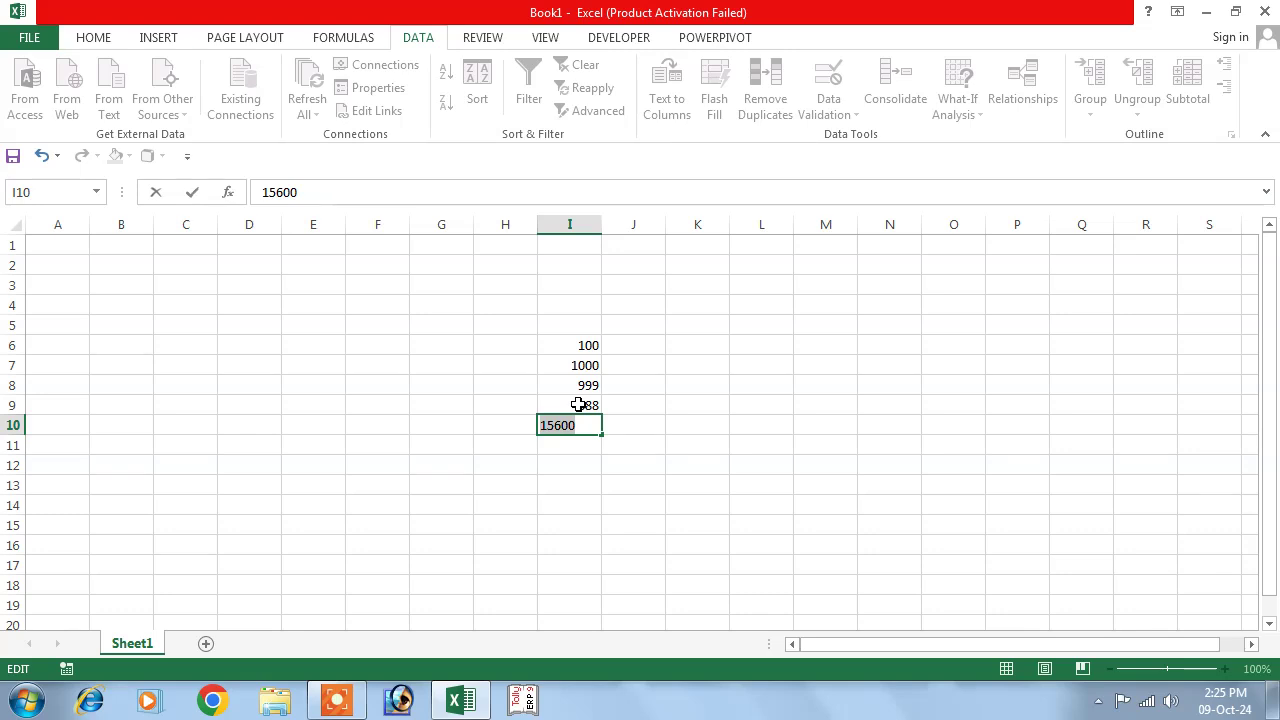
{"action": "key", "text": "Return"}
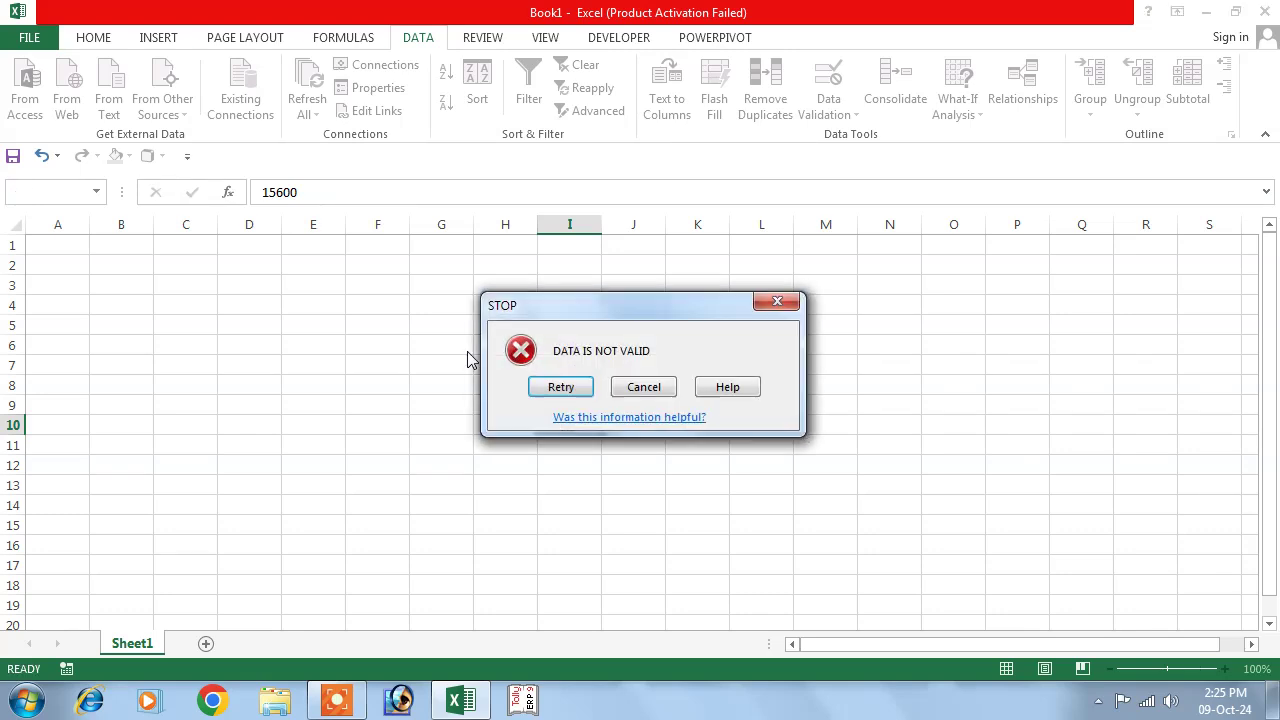
{"action": "left_click", "coordinate": [777, 303]}
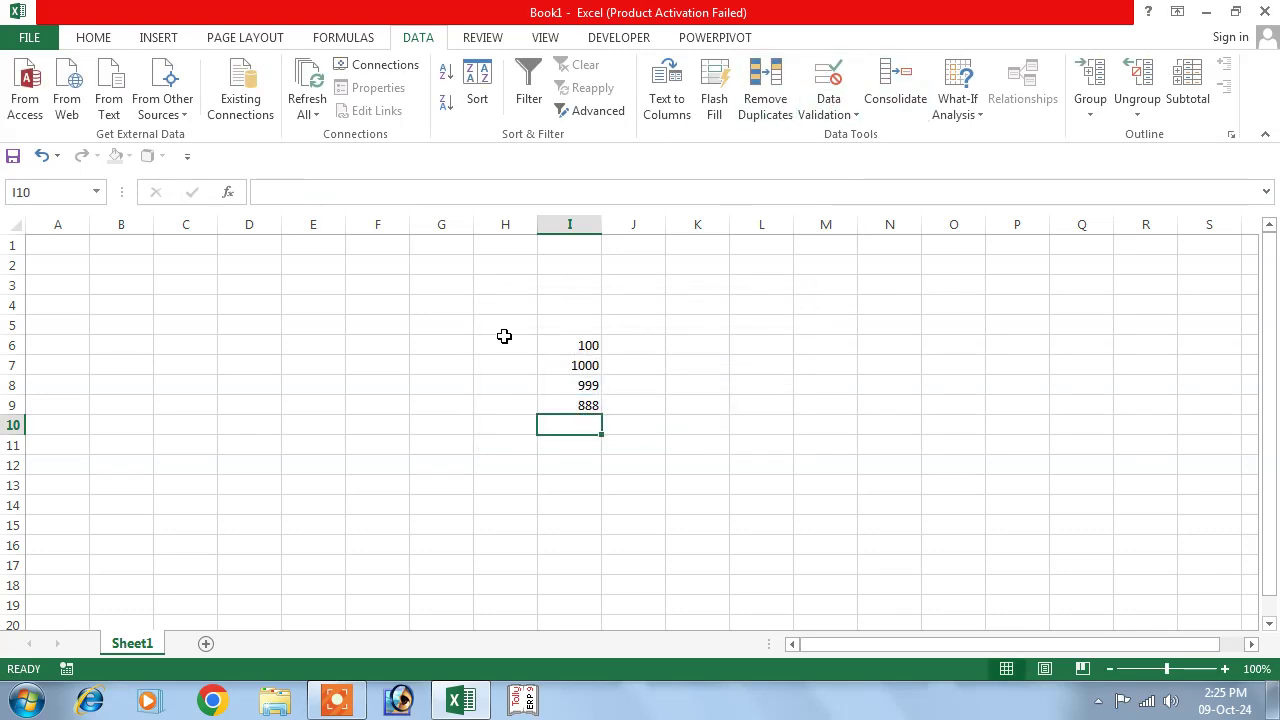
Step: Clear all data validation settings from the block of cells spanning columns E to P, starting at row 1
{"action": "left_click_drag", "start_coordinate": [323, 251], "coordinate": [1006, 625]}
{"action": "scroll", "coordinate": [850, 320], "scroll_direction": "up", "scroll_amount": 2}
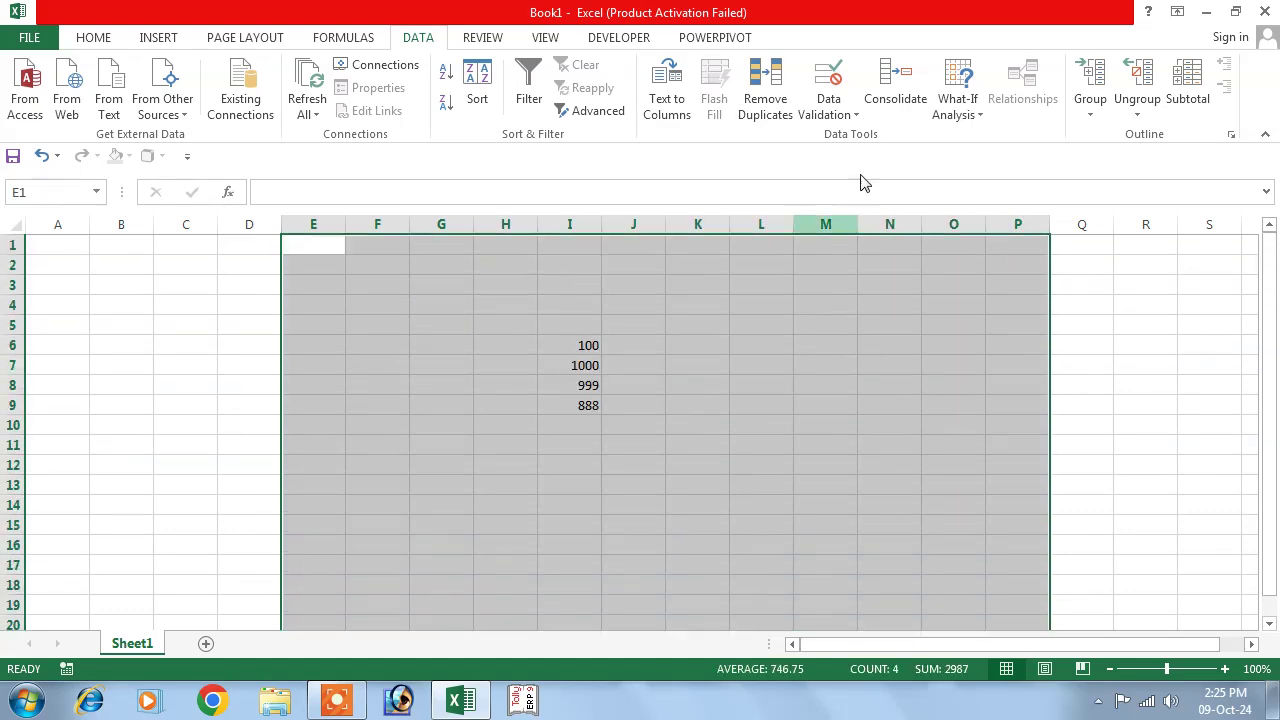
{"action": "left_click", "coordinate": [828, 116]}
{"action": "left_click", "coordinate": [855, 134]}
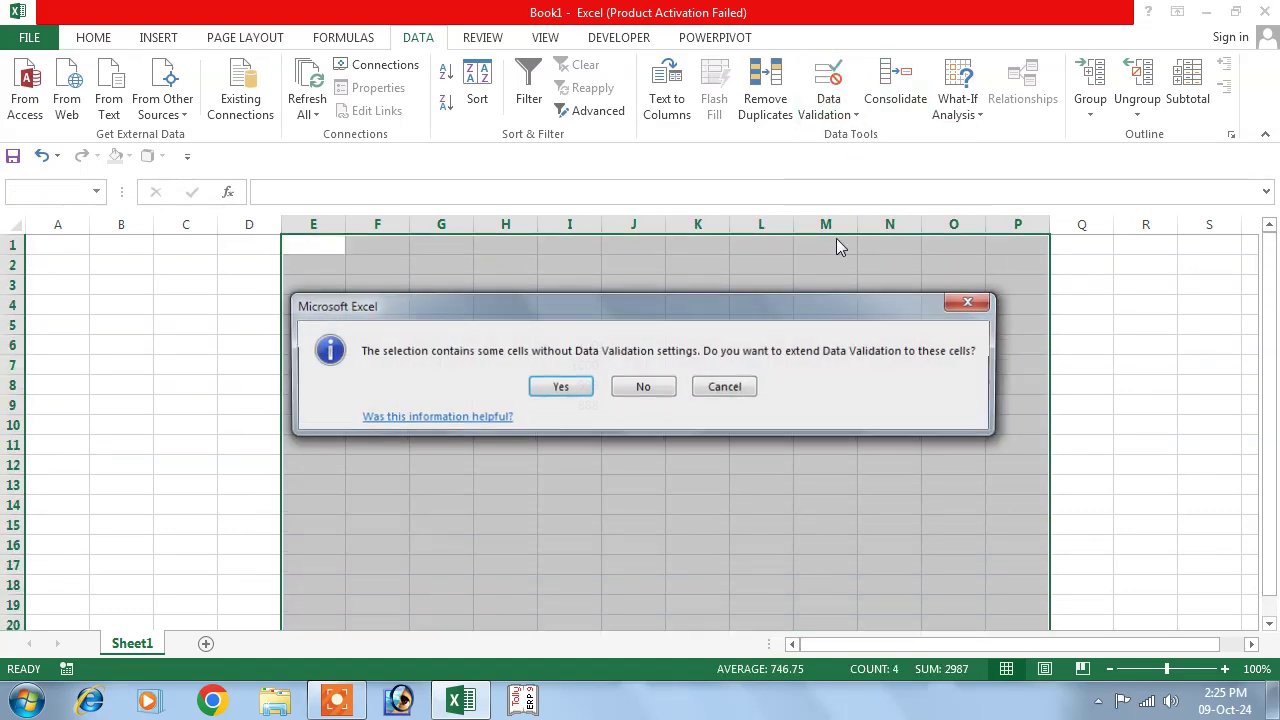
{"action": "left_click", "coordinate": [563, 389]}
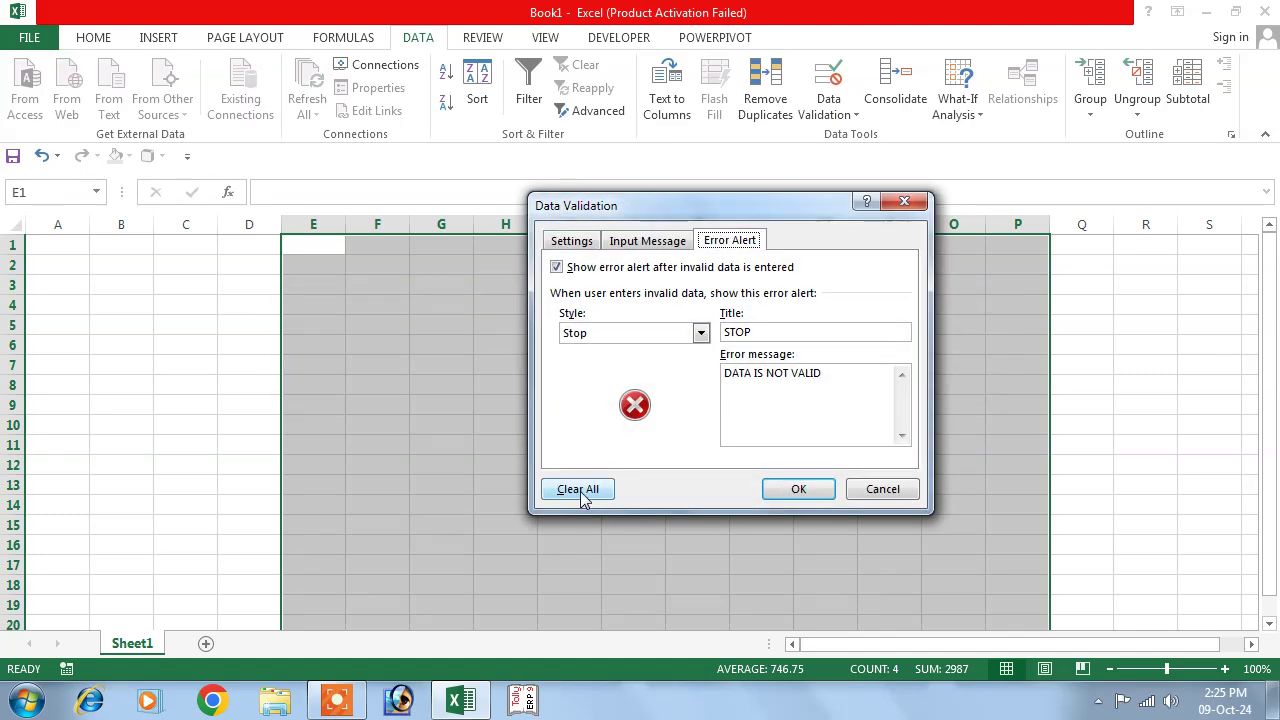
{"action": "left_click", "coordinate": [580, 492]}
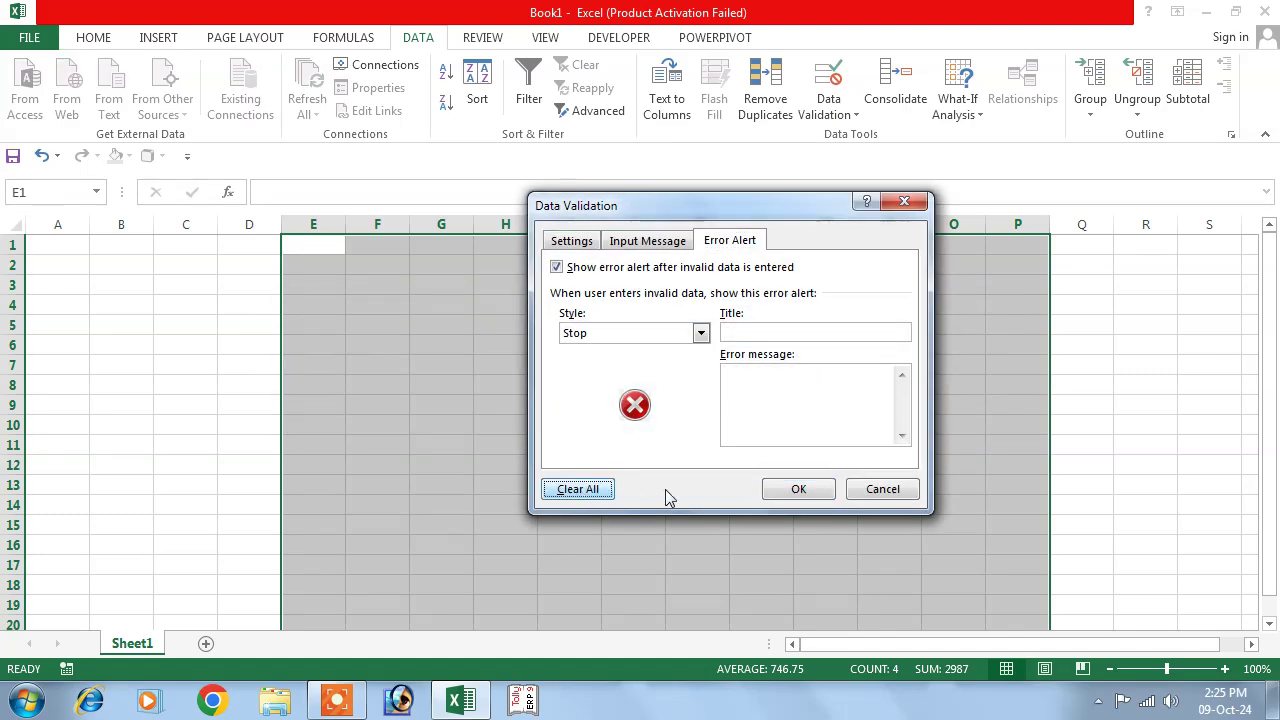
{"action": "left_click", "coordinate": [796, 490]}
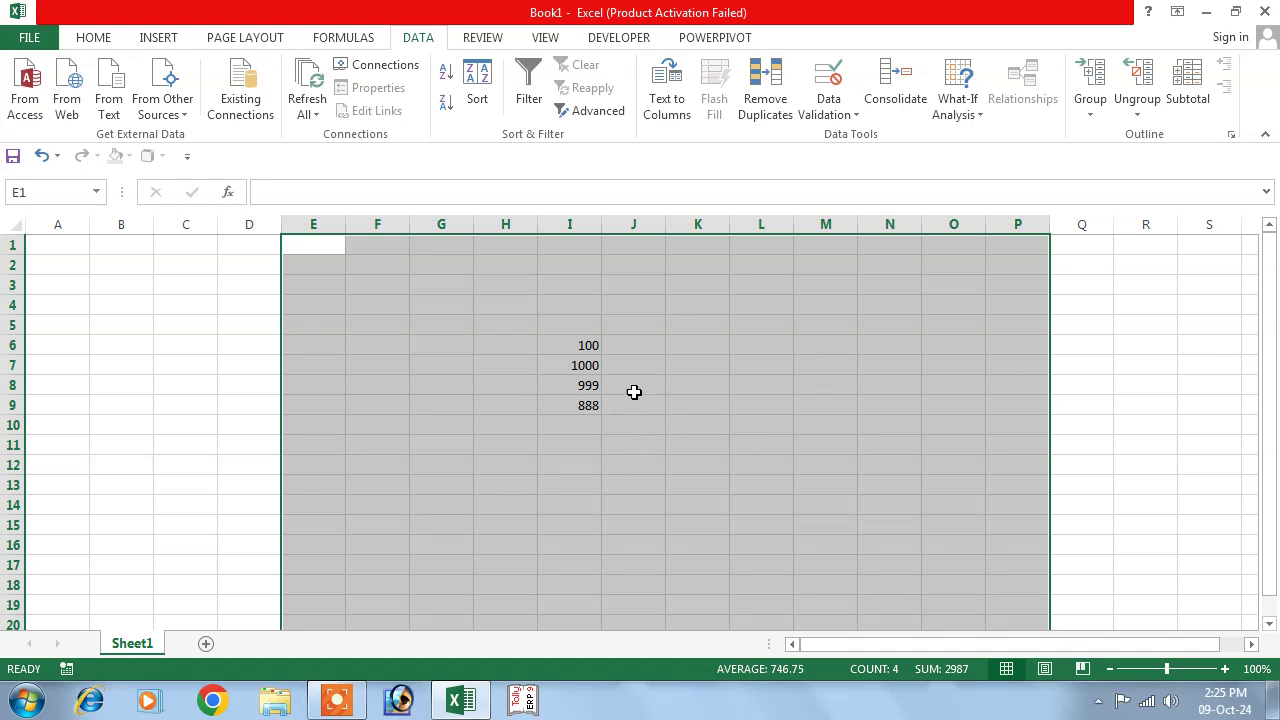
Step: Enter 15000 in cell J7 to check that the validation restriction is gone
{"action": "left_click", "coordinate": [650, 362]}
{"action": "type", "text": "15000"}
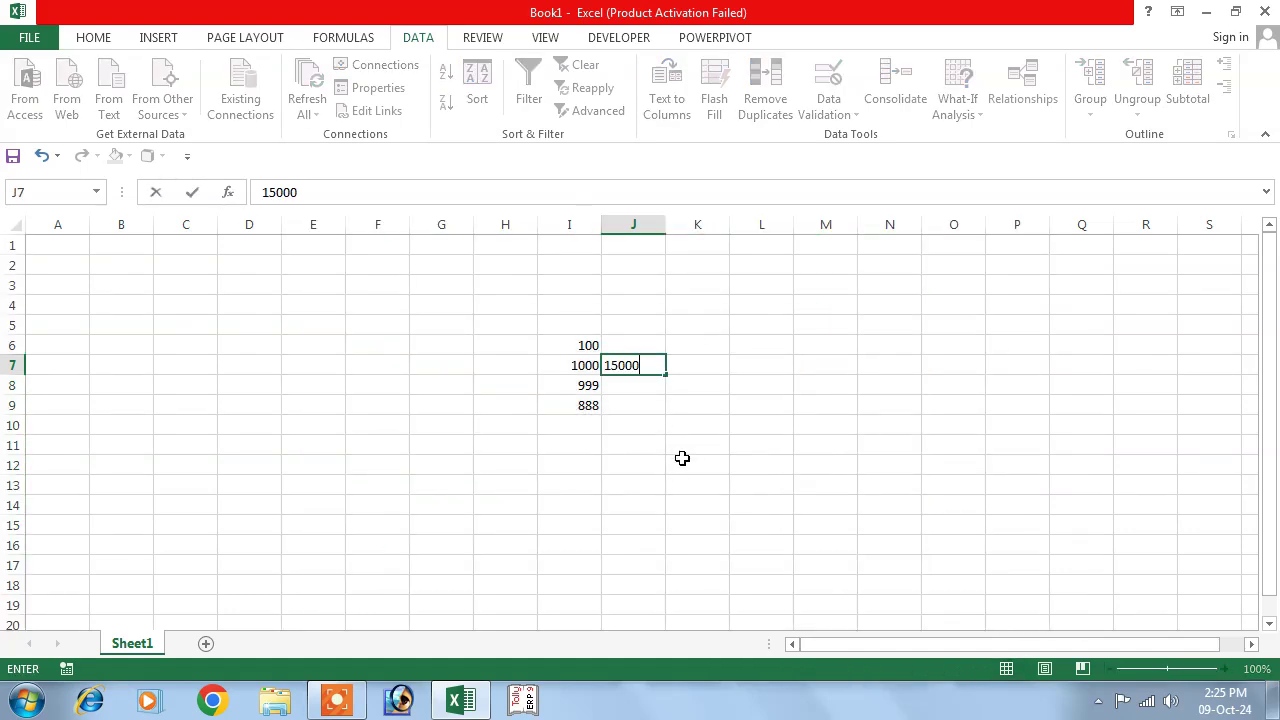
{"action": "key", "text": "Return"}
Step: Delete the contents of cells G4:M14
{"action": "left_click_drag", "start_coordinate": [440, 304], "coordinate": [796, 511]}
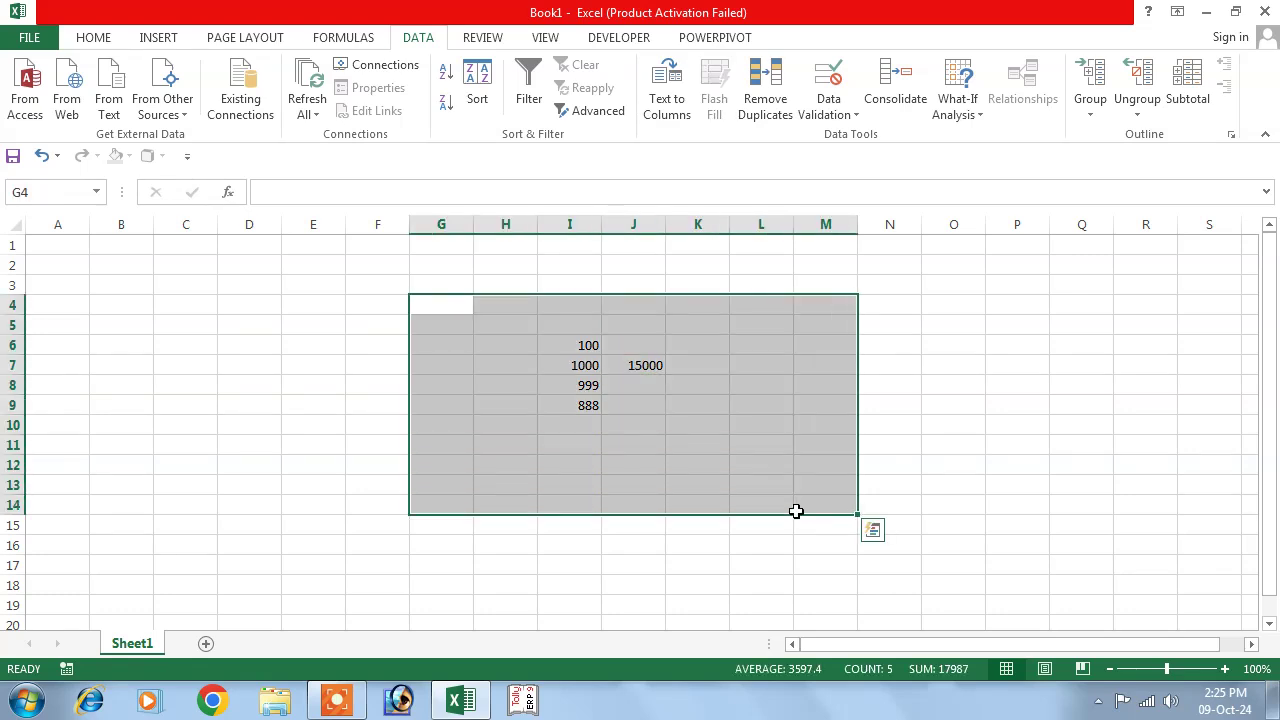
{"action": "key", "text": "Delete"}
{"action": "left_click", "coordinate": [444, 338]}
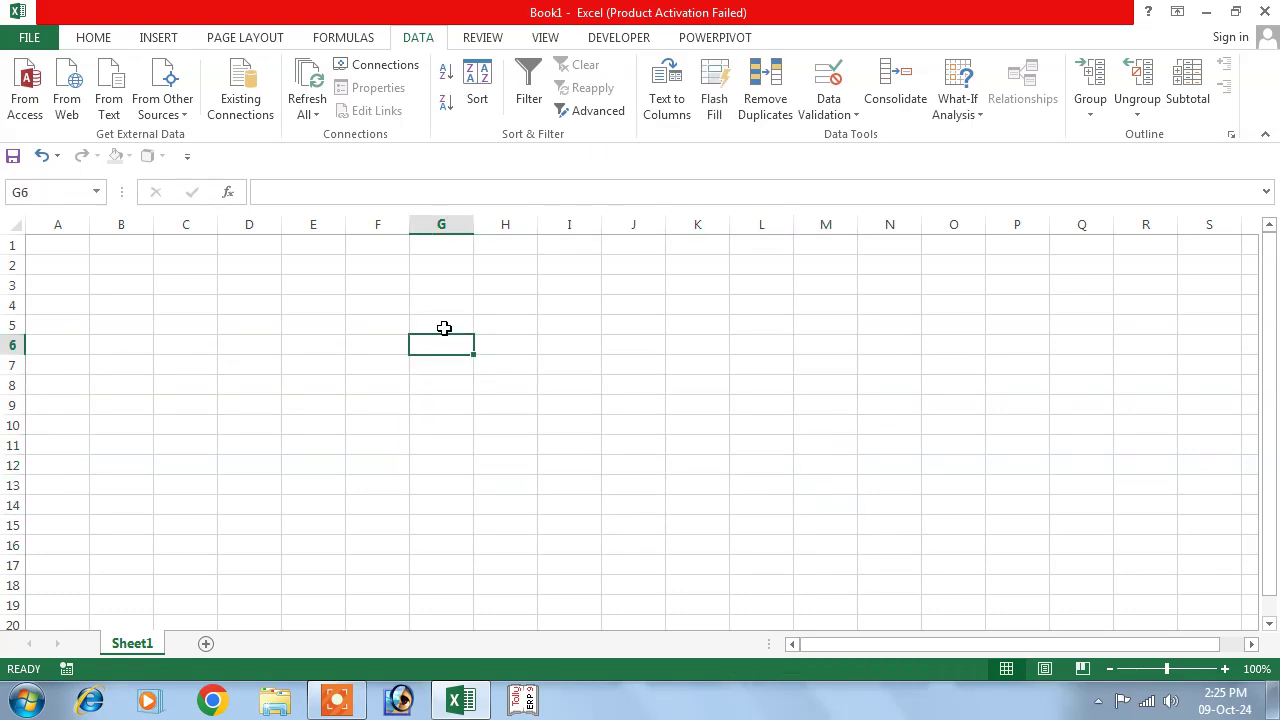
Step: Set up a between-limits text length validation rule with a minimum of 5 for the cells spanning columns E to O from row 1
{"action": "left_click_drag", "start_coordinate": [320, 250], "coordinate": [966, 618]}
{"action": "left_click", "coordinate": [829, 112]}
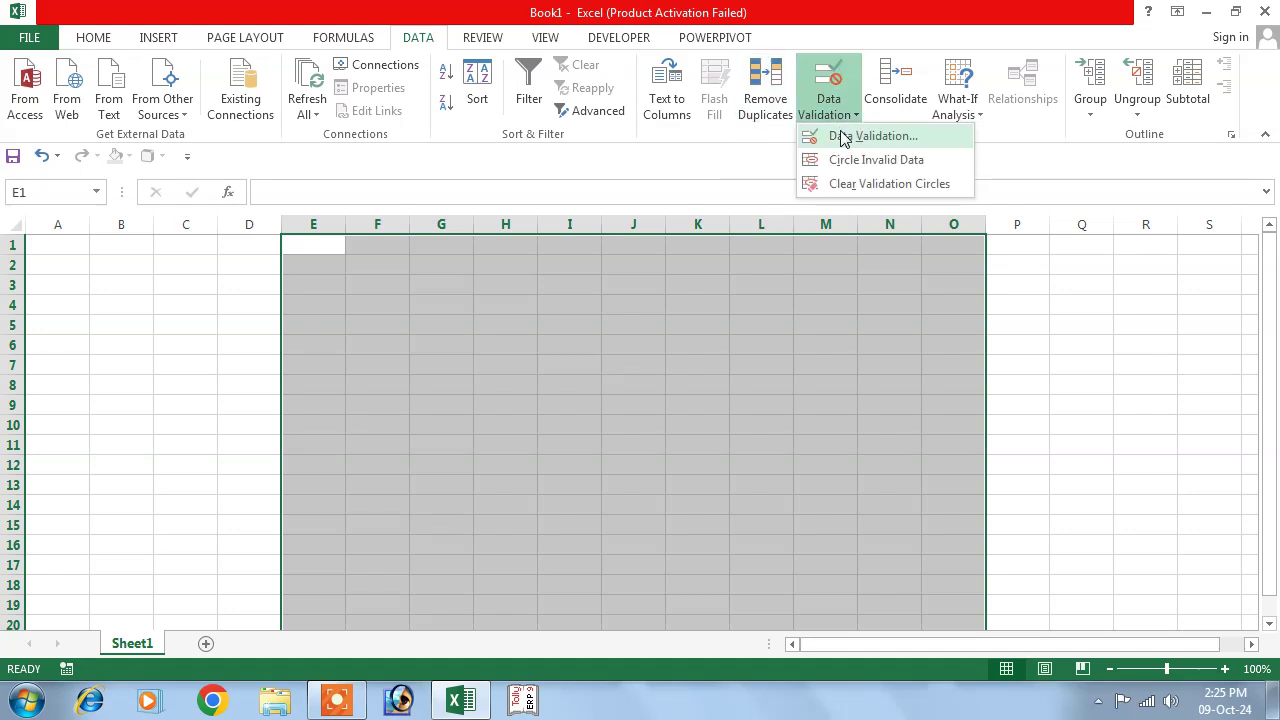
{"action": "left_click", "coordinate": [845, 150]}
{"action": "left_click", "coordinate": [571, 241]}
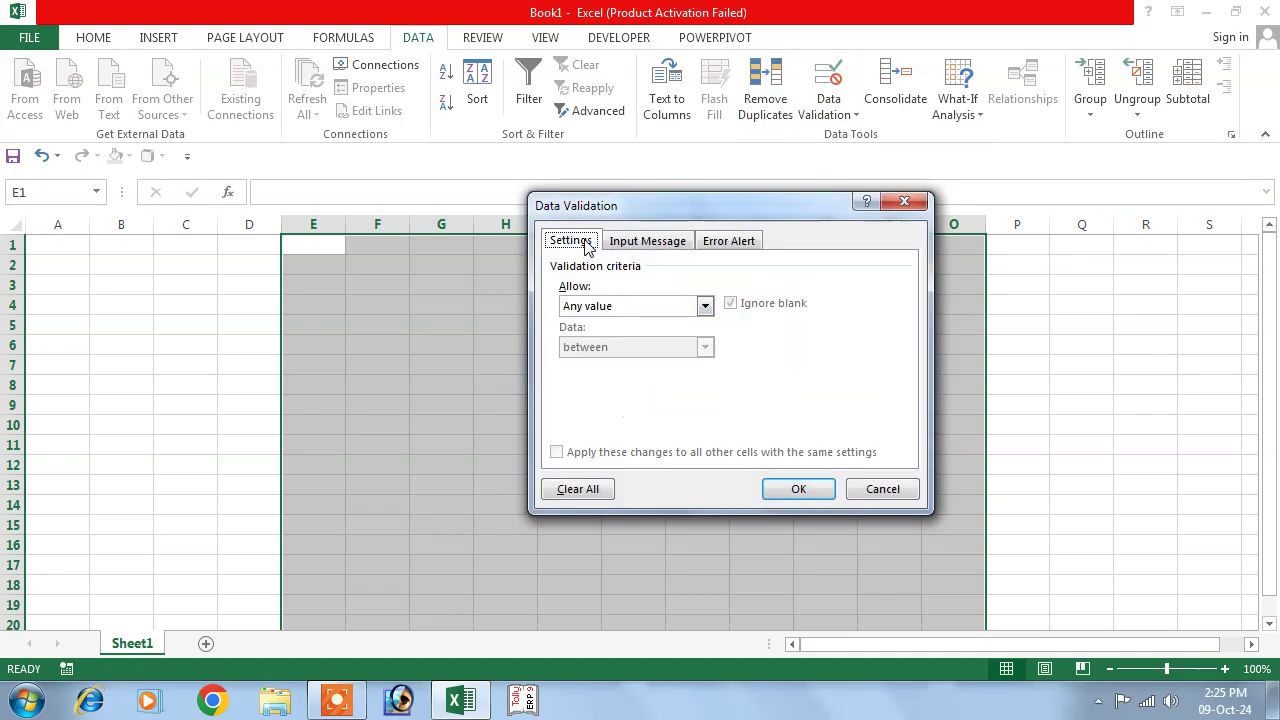
{"action": "left_click", "coordinate": [609, 308]}
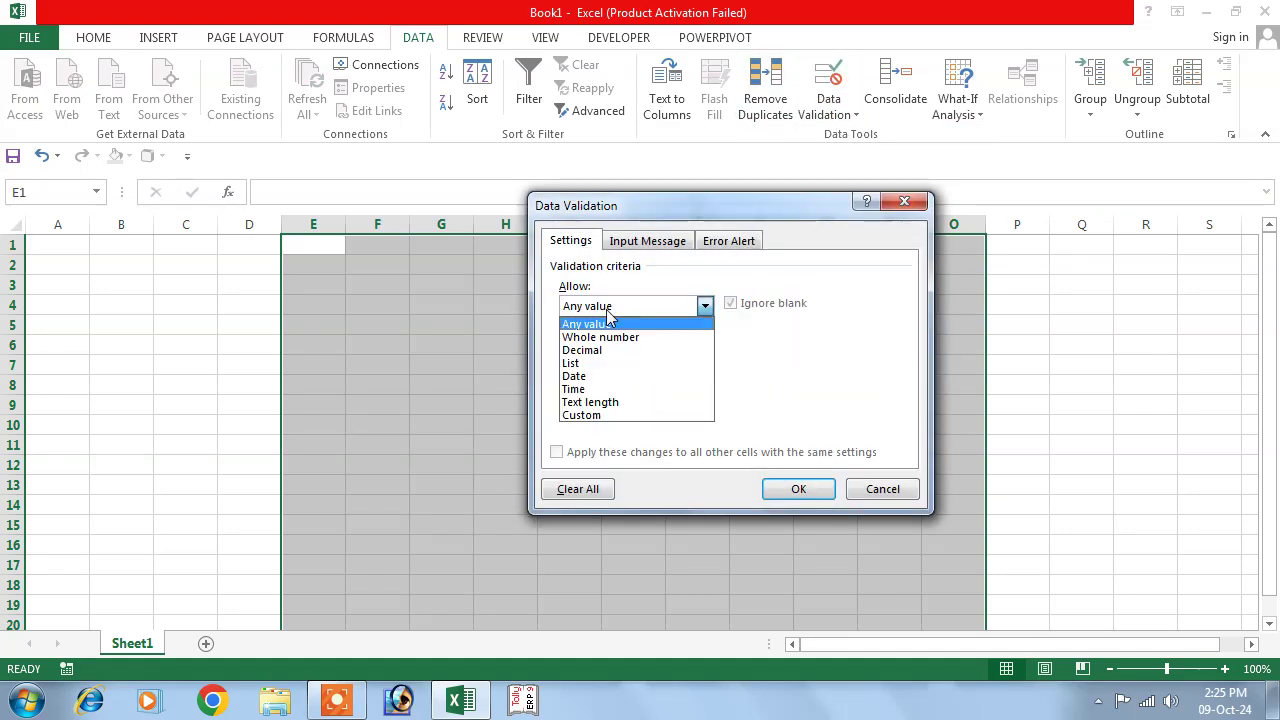
{"action": "left_click", "coordinate": [615, 402]}
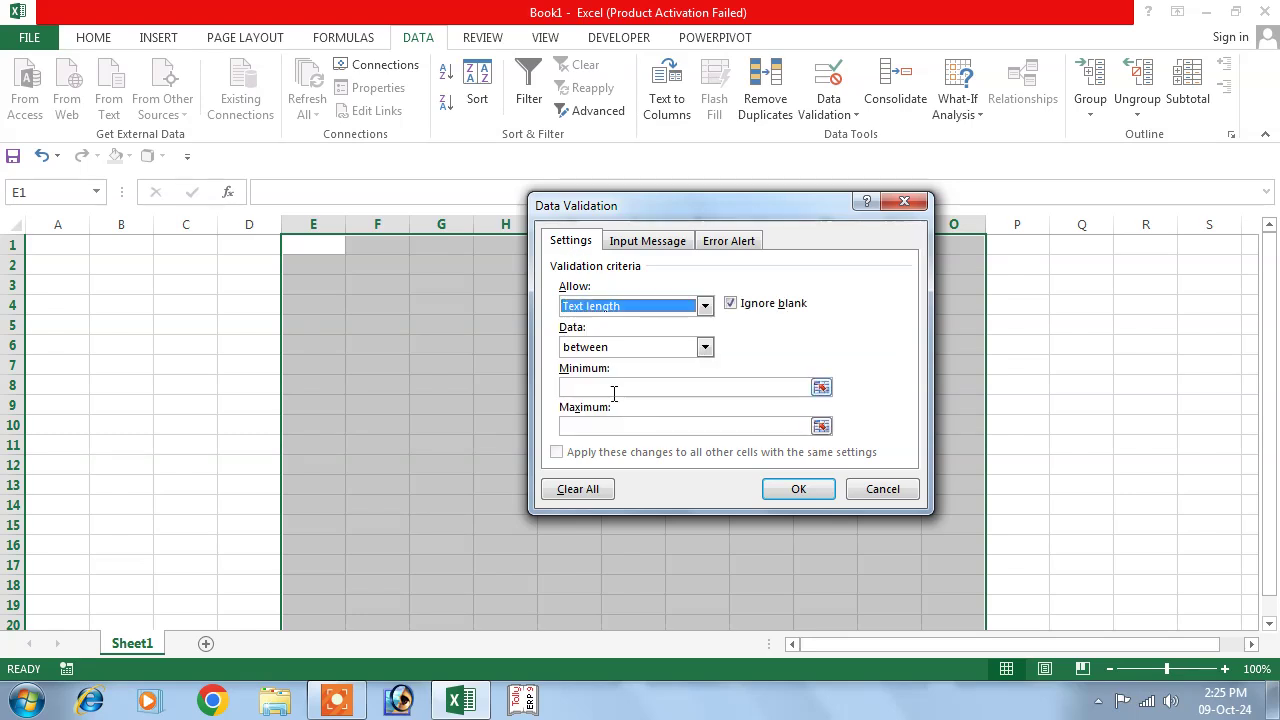
{"action": "left_click", "coordinate": [614, 389]}
{"action": "type", "text": "5"}
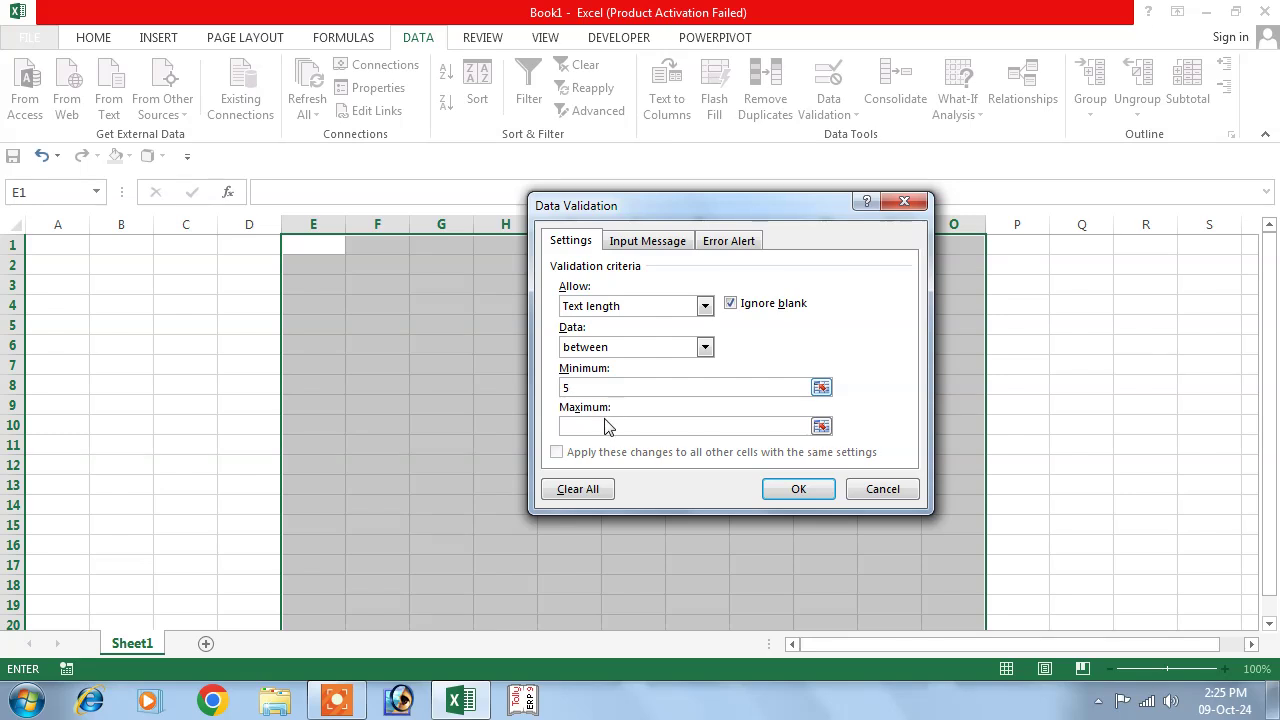
{"action": "left_click", "coordinate": [606, 426]}
{"action": "type", "text": "1"}
{"action": "key", "text": "BackSpace"}
Step: Add a Stop-style error alert titled STOP with the message TEXT IS NOT VALID, and apply the validation rule
{"action": "left_click", "coordinate": [717, 244]}
{"action": "left_click", "coordinate": [737, 330]}
{"action": "type", "text": "STOP"}
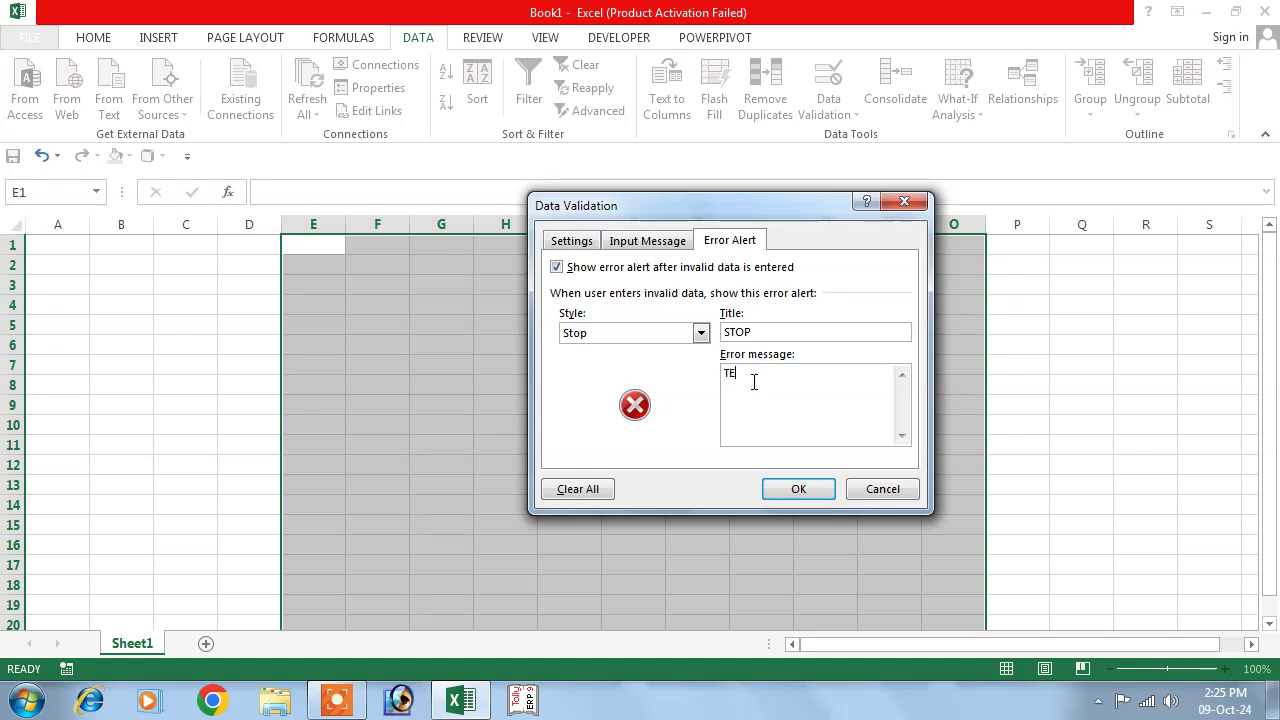
{"action": "type", "text": " IS NOT VALID"}
{"action": "left_click", "coordinate": [776, 488]}
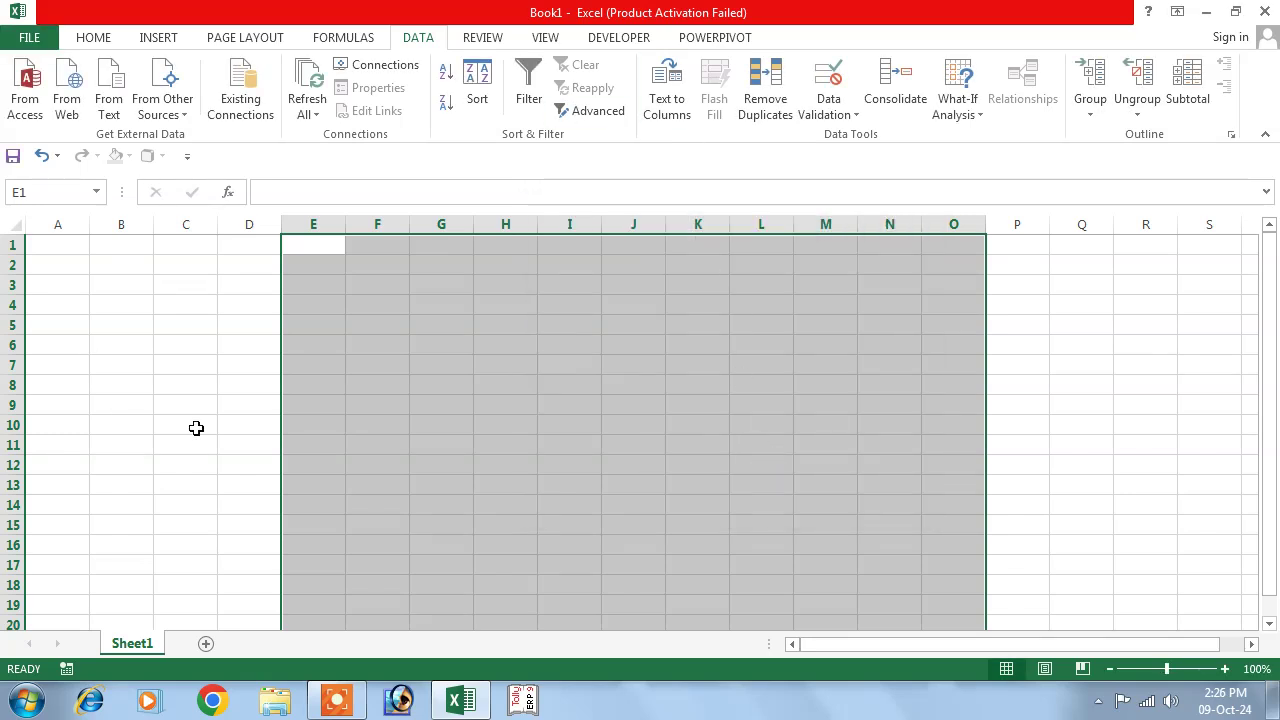
Step: Enter a six-letter first name in cell I4, and try the too-short text MK in I5, abandoning that entry
{"action": "left_click", "coordinate": [577, 304]}
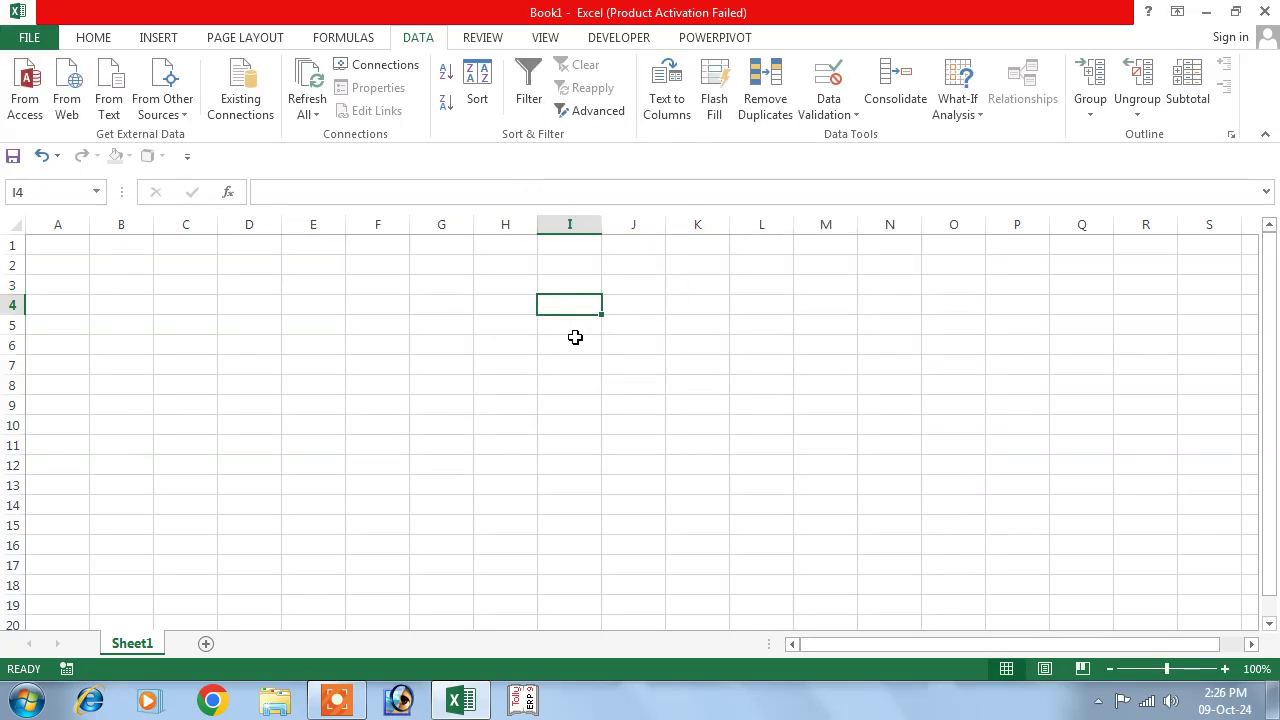
{"action": "type", "text": "MANISH"}
{"action": "key", "text": "Return"}
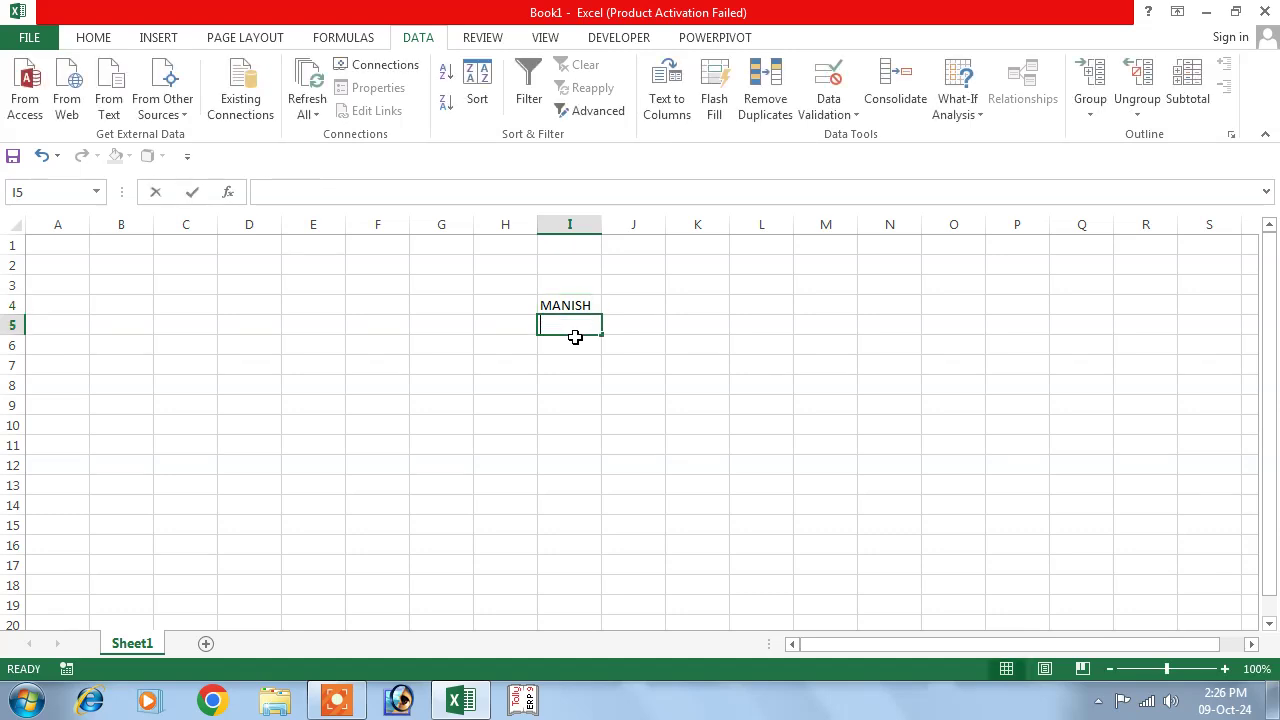
{"action": "type", "text": "MK"}
{"action": "key", "text": "Return"}
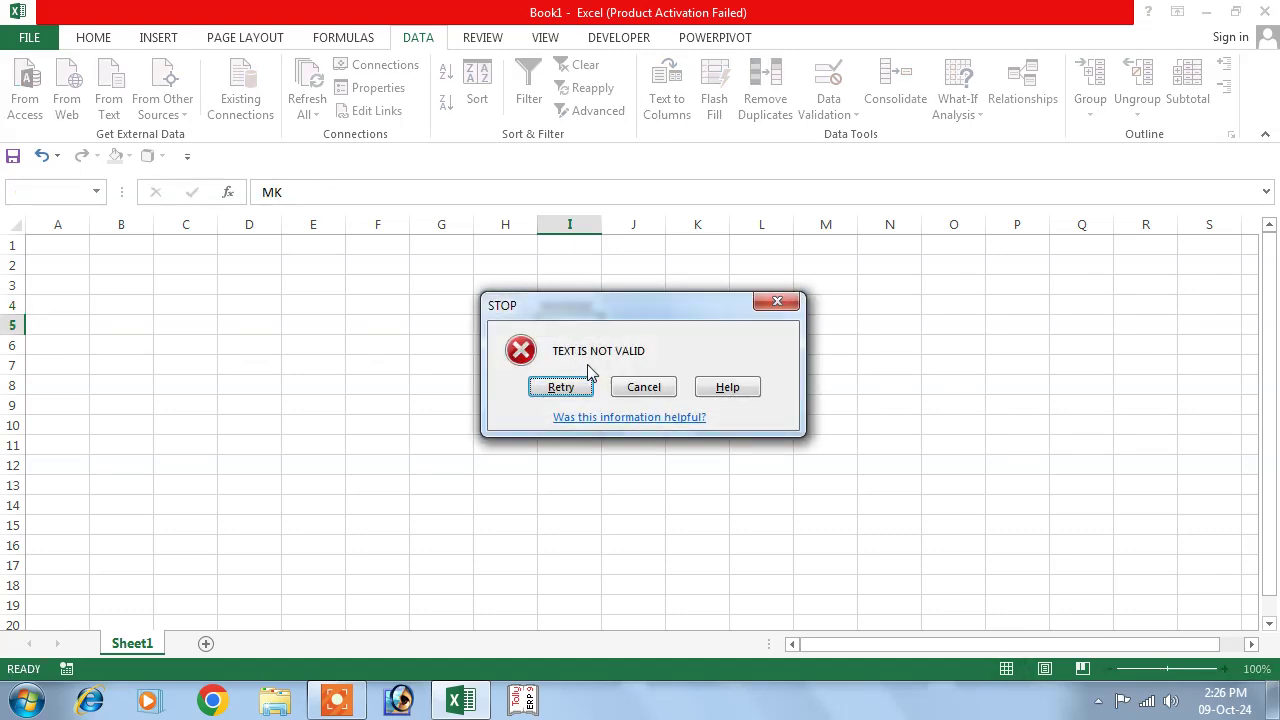
{"action": "left_click", "coordinate": [776, 302]}
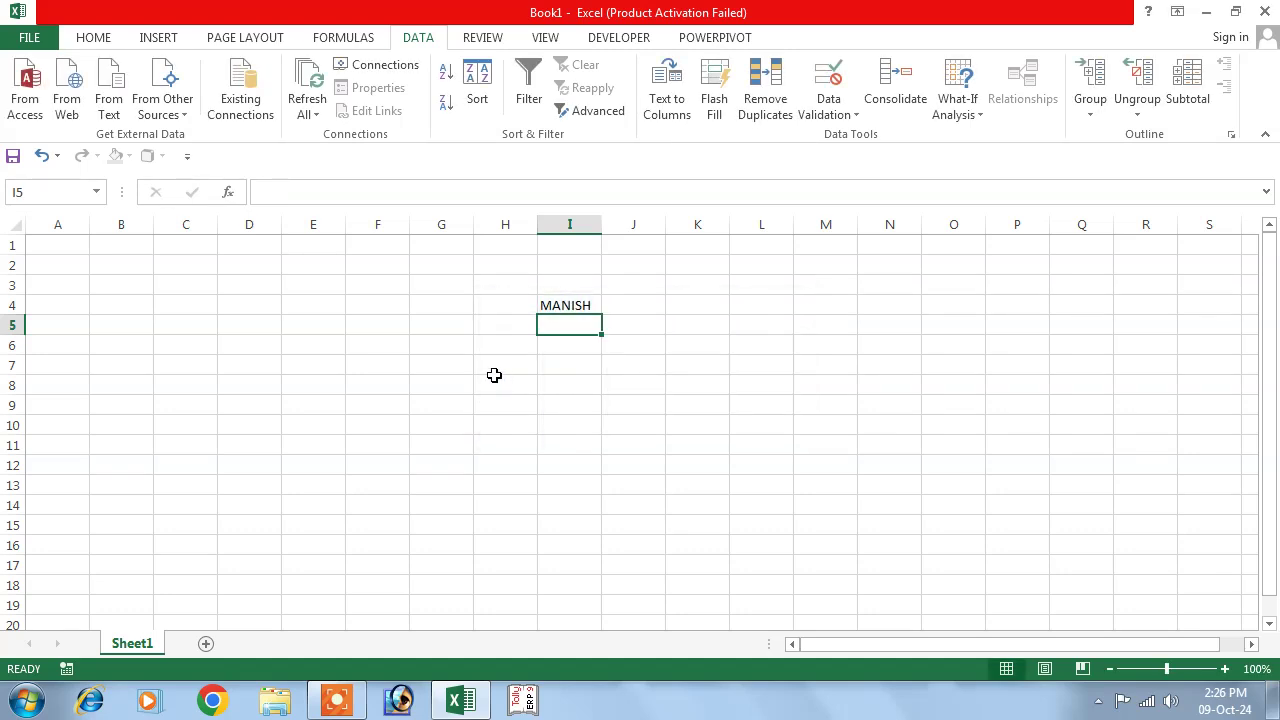
Step: Try the short texts DSF and DSFD in cell I5, and replace them with EWREWE
{"action": "type", "text": "DSF"}
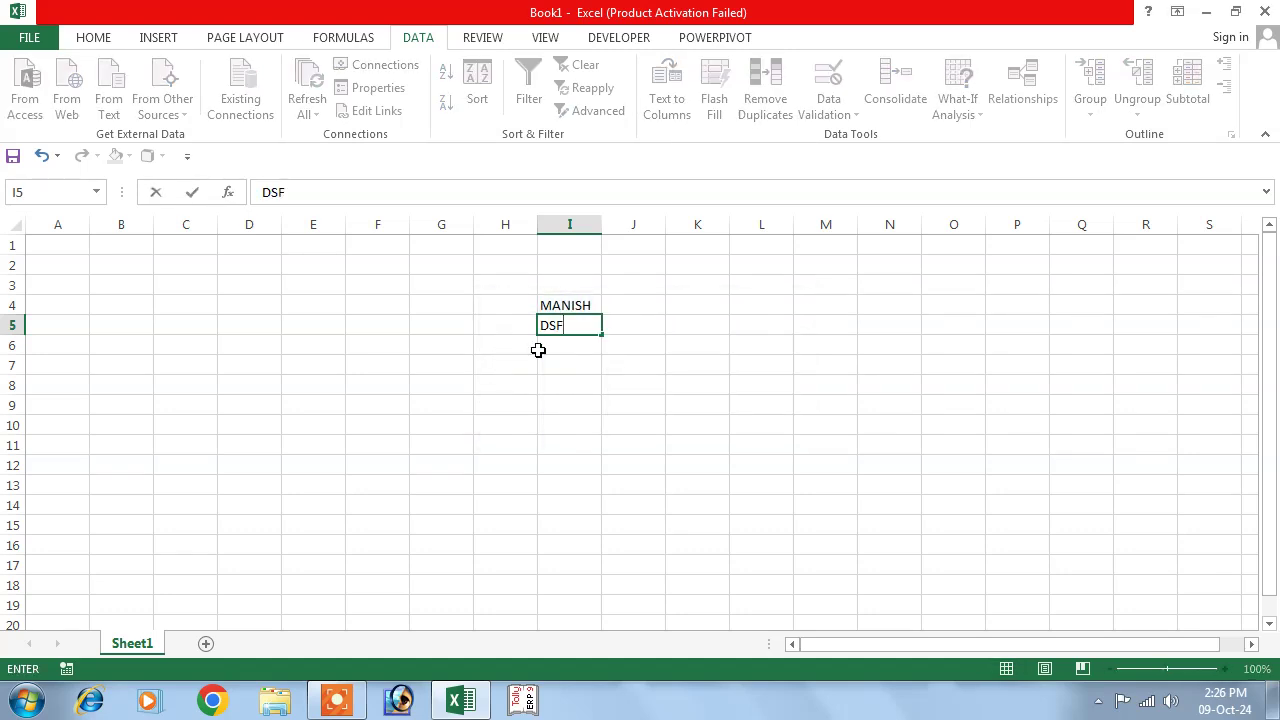
{"action": "key", "text": "Return"}
{"action": "key", "text": "Return"}
{"action": "key", "text": "Right"}
{"action": "type", "text": "D"}
{"action": "key", "text": "Return"}
{"action": "key", "text": "Return"}
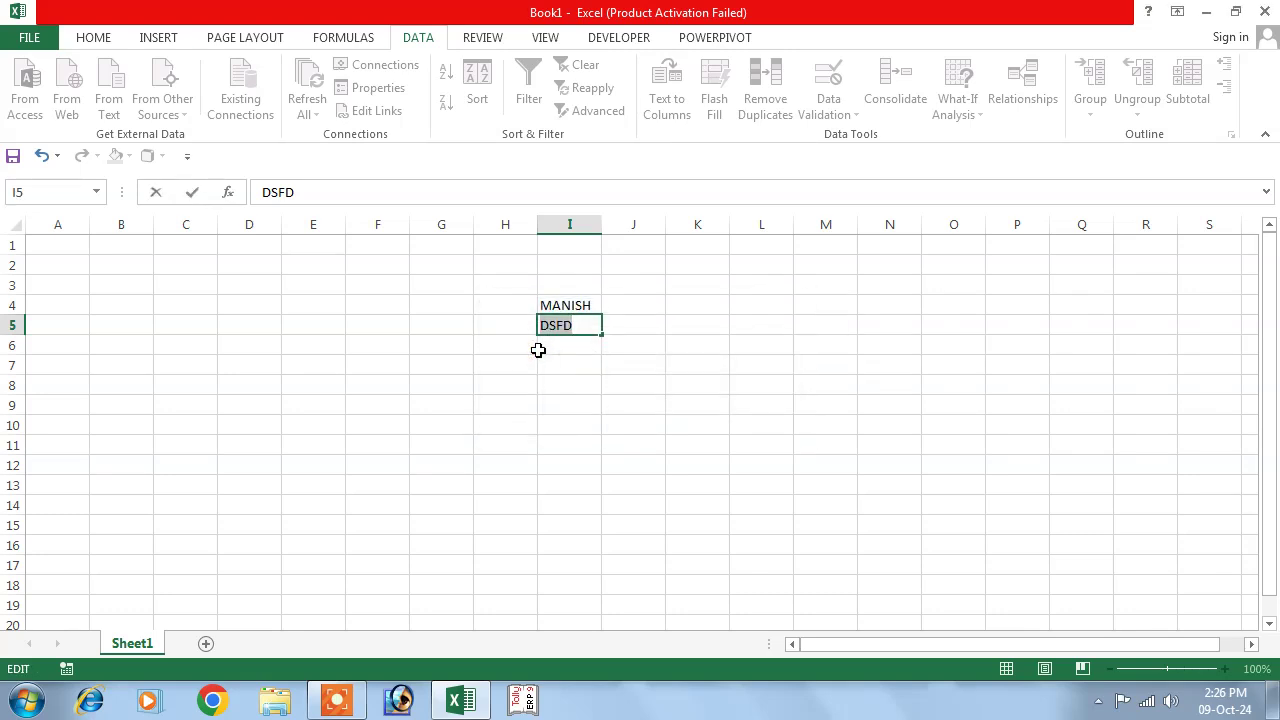
{"action": "type", "text": "EWREWE"}
{"action": "key", "text": "Return"}
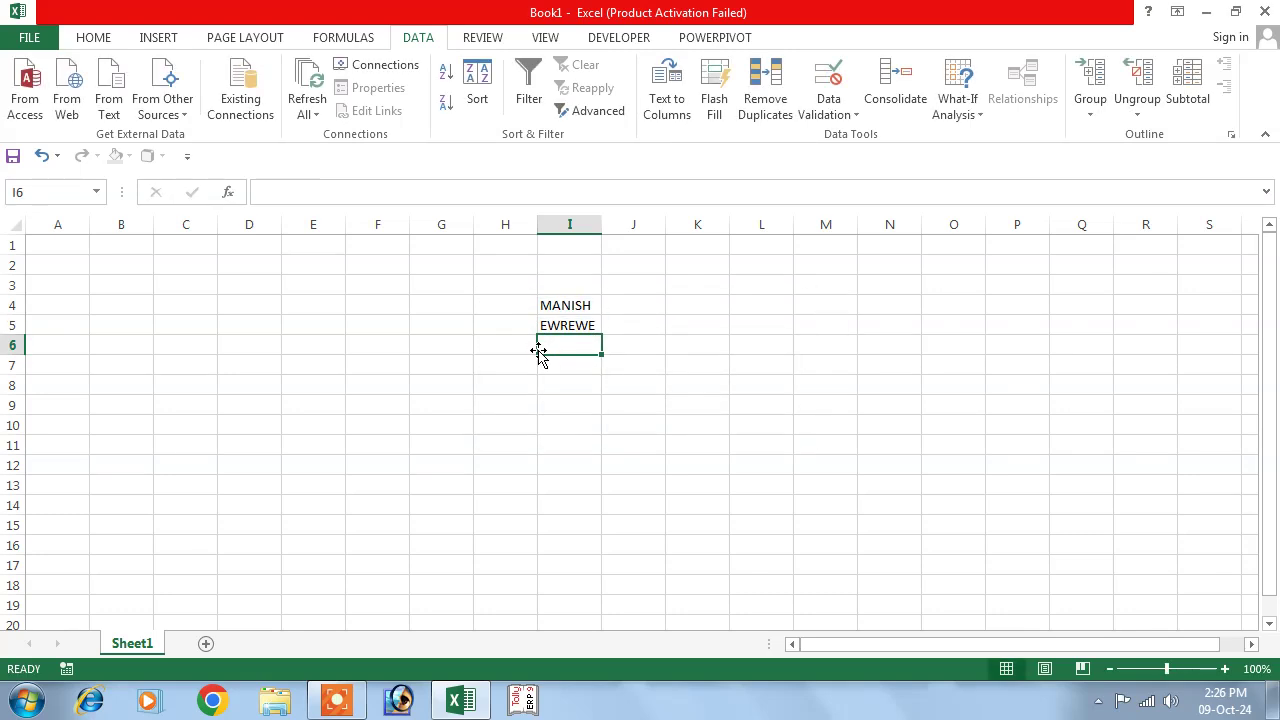
Step: Try entering the overlong text FDSFDSFFDSDSFDSFF in cell I6, and abandon the entry
{"action": "type", "text": "FDSFDSFFDSDSFDSF"}
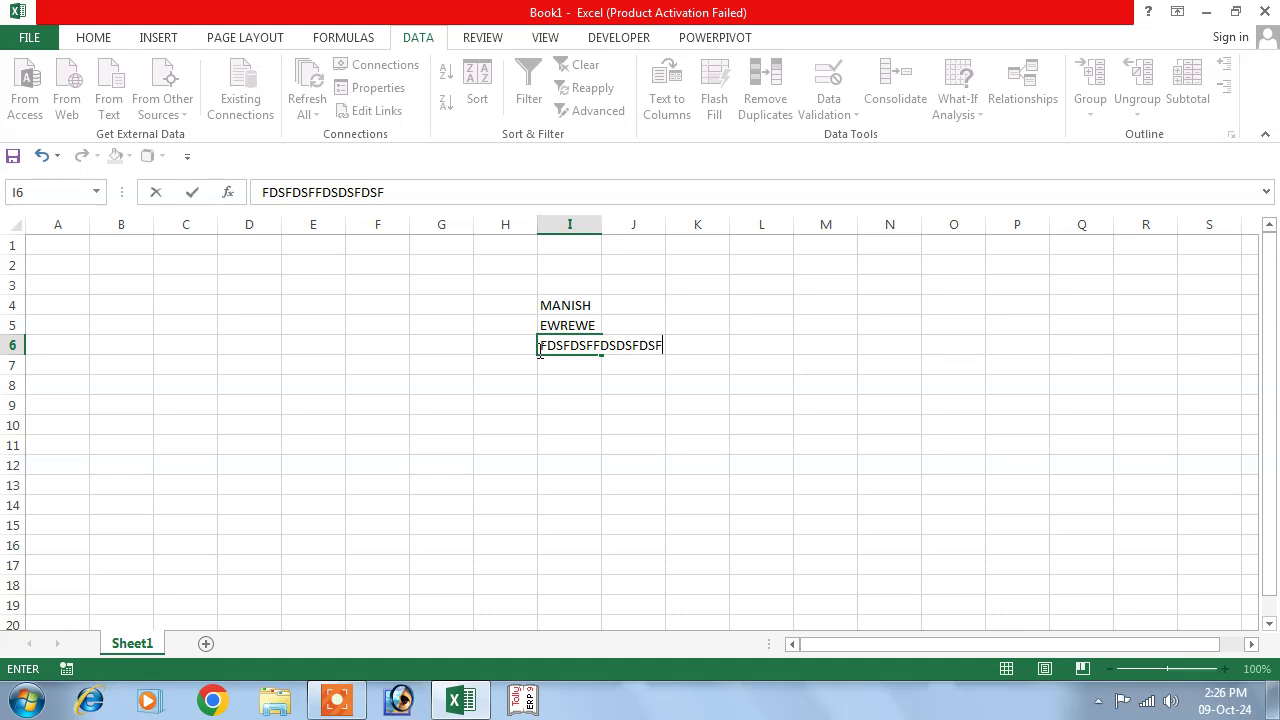
{"action": "type", "text": "F"}
{"action": "key", "text": "Return"}
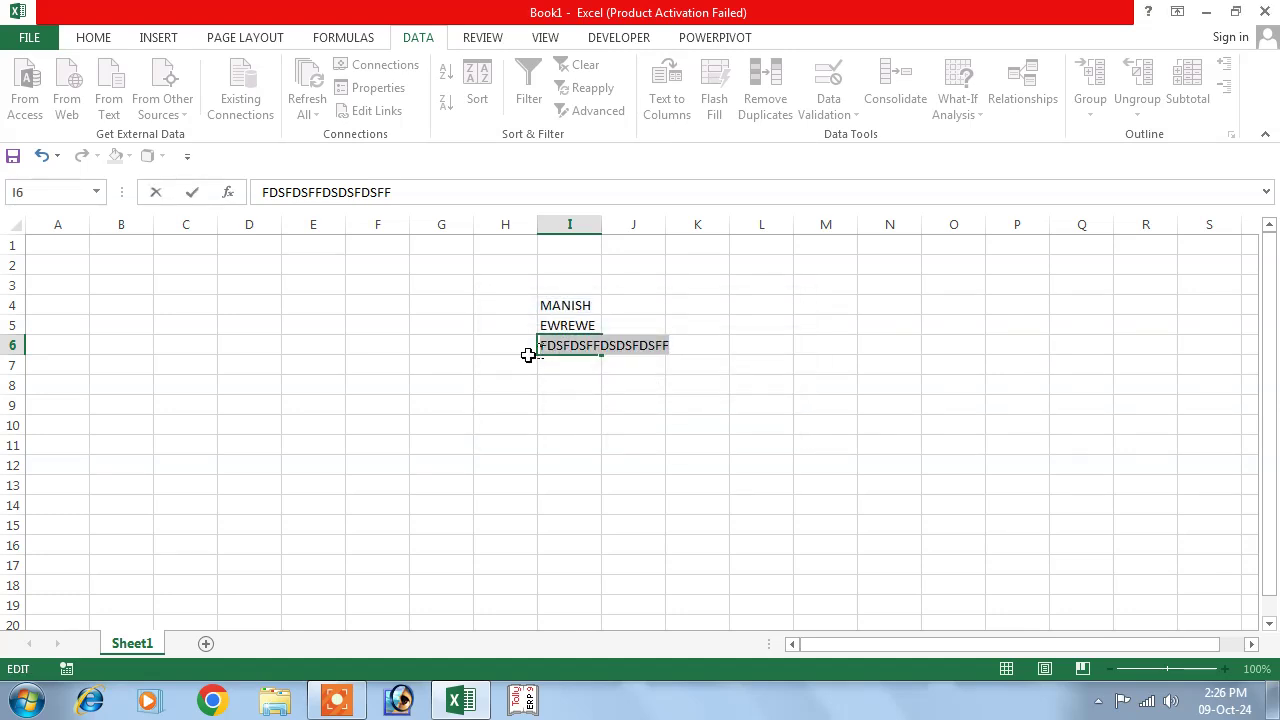
{"action": "key", "text": "Return"}
{"action": "left_click", "coordinate": [776, 305]}
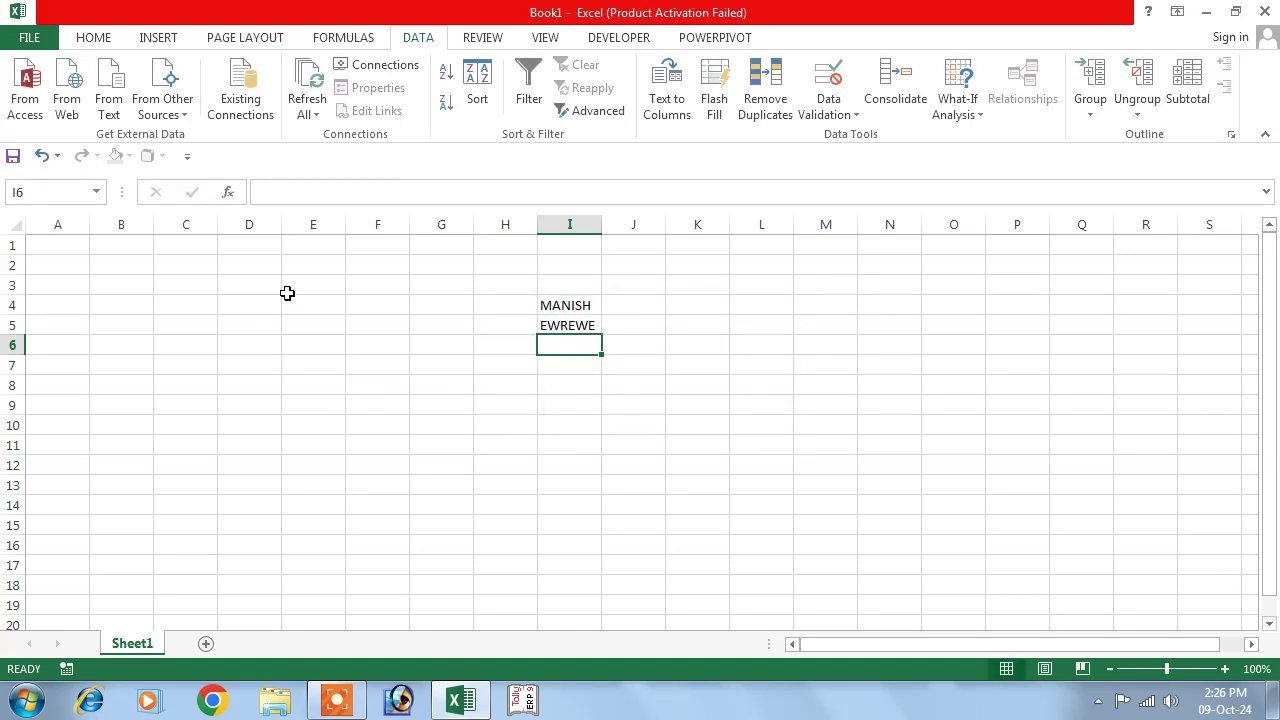
Step: Clear all data validation settings from cells D1:O19, extending the change to cells without validation
{"action": "left_click_drag", "start_coordinate": [271, 244], "coordinate": [980, 605]}
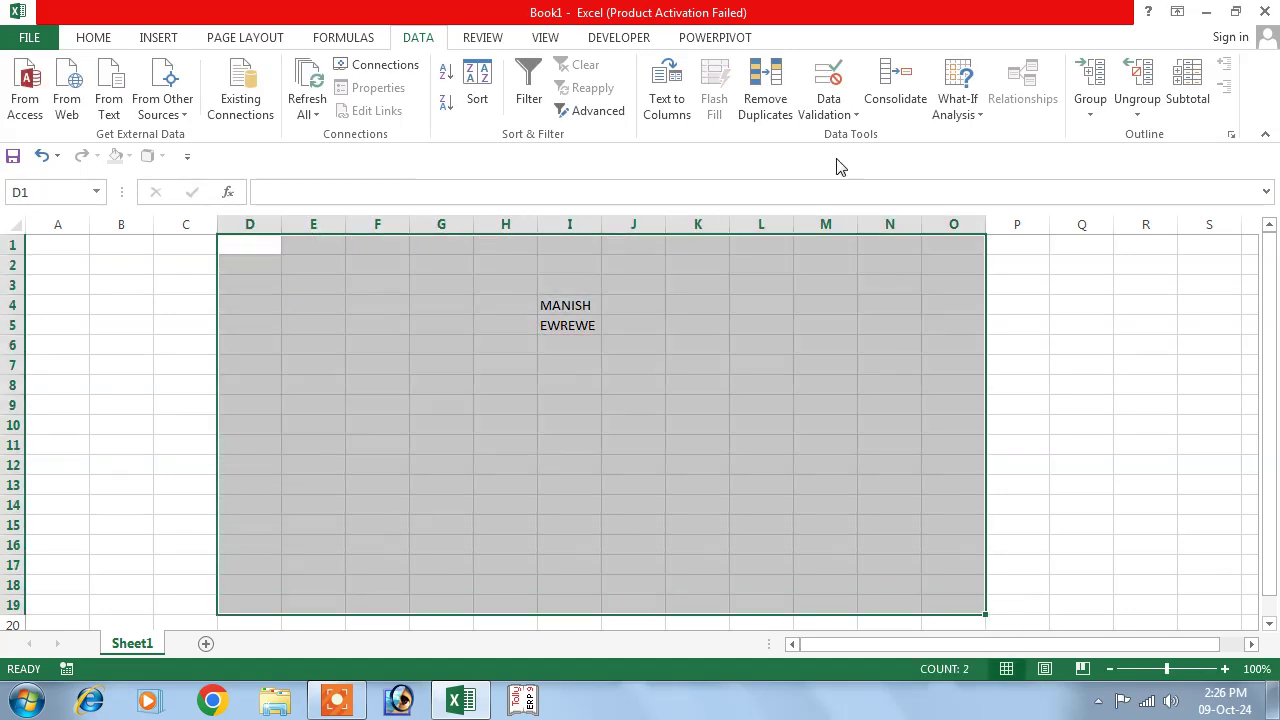
{"action": "left_click", "coordinate": [828, 114]}
{"action": "left_click", "coordinate": [840, 136]}
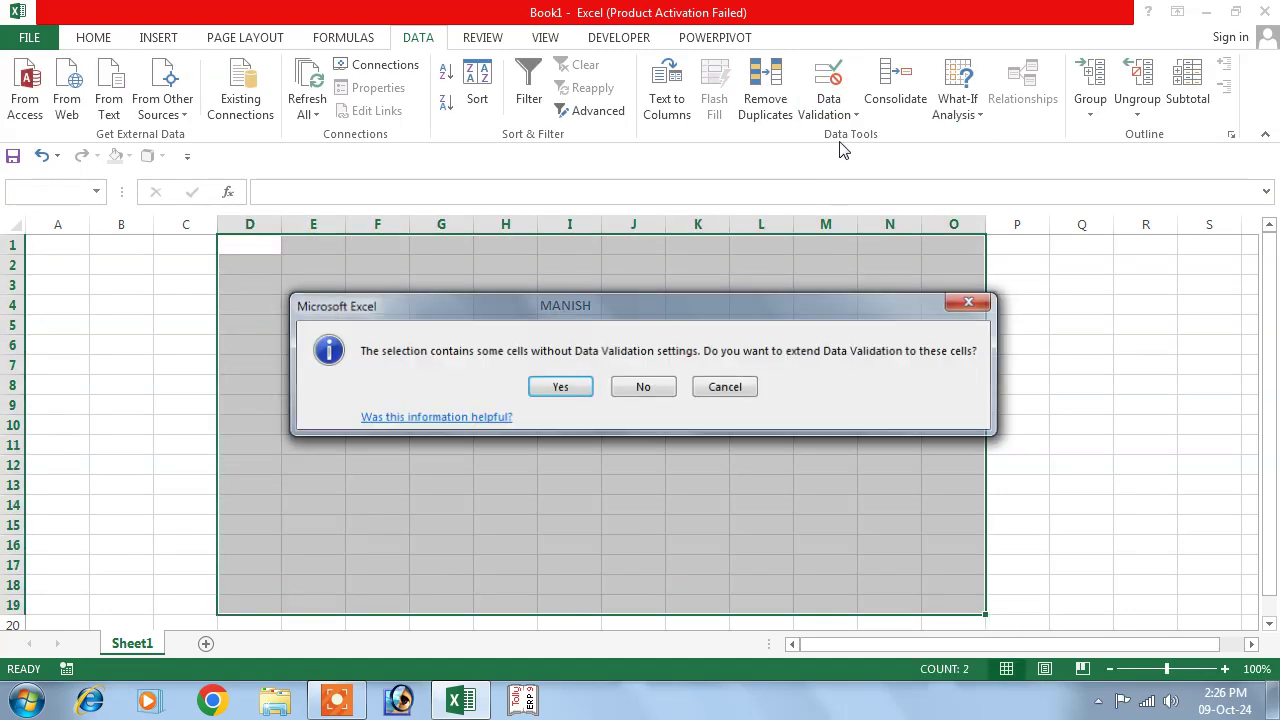
{"action": "left_click", "coordinate": [566, 386]}
{"action": "left_click", "coordinate": [578, 489]}
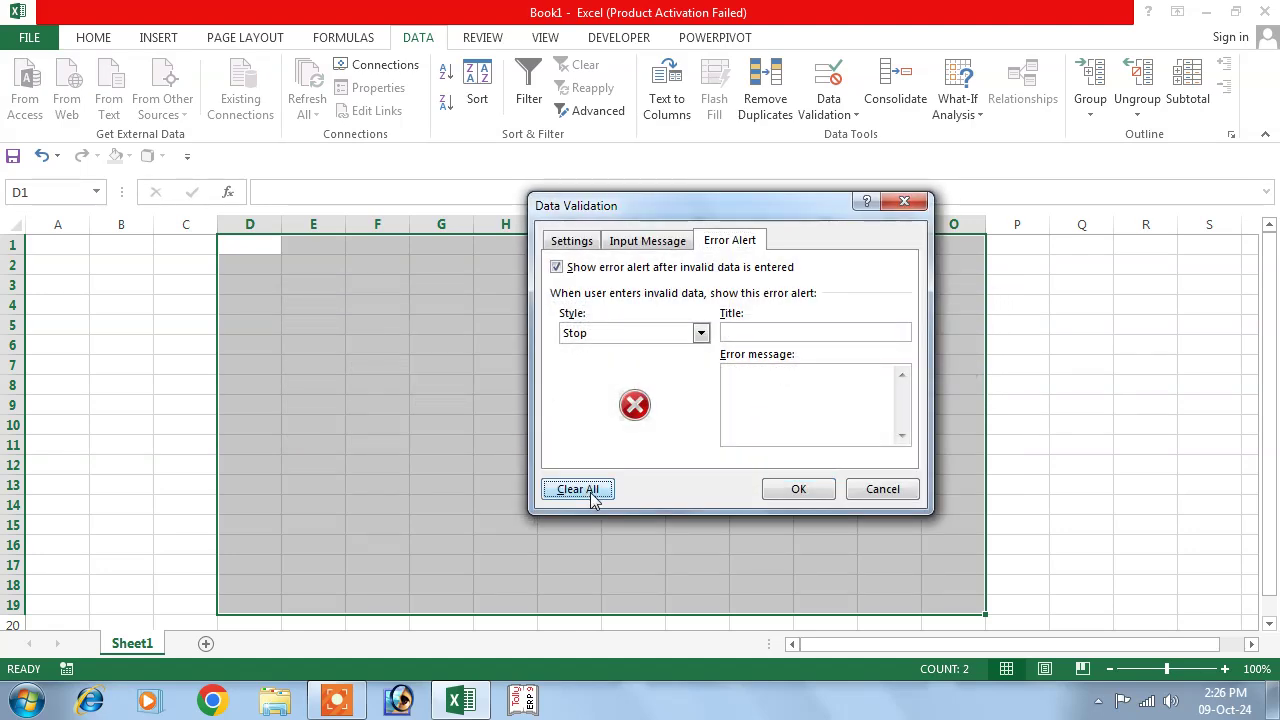
{"action": "left_click", "coordinate": [798, 489]}
Step: Enter KH in cell I8 to check that the text length restriction is gone, and move down to I13
{"action": "left_click_drag", "start_coordinate": [571, 392], "coordinate": [574, 408]}
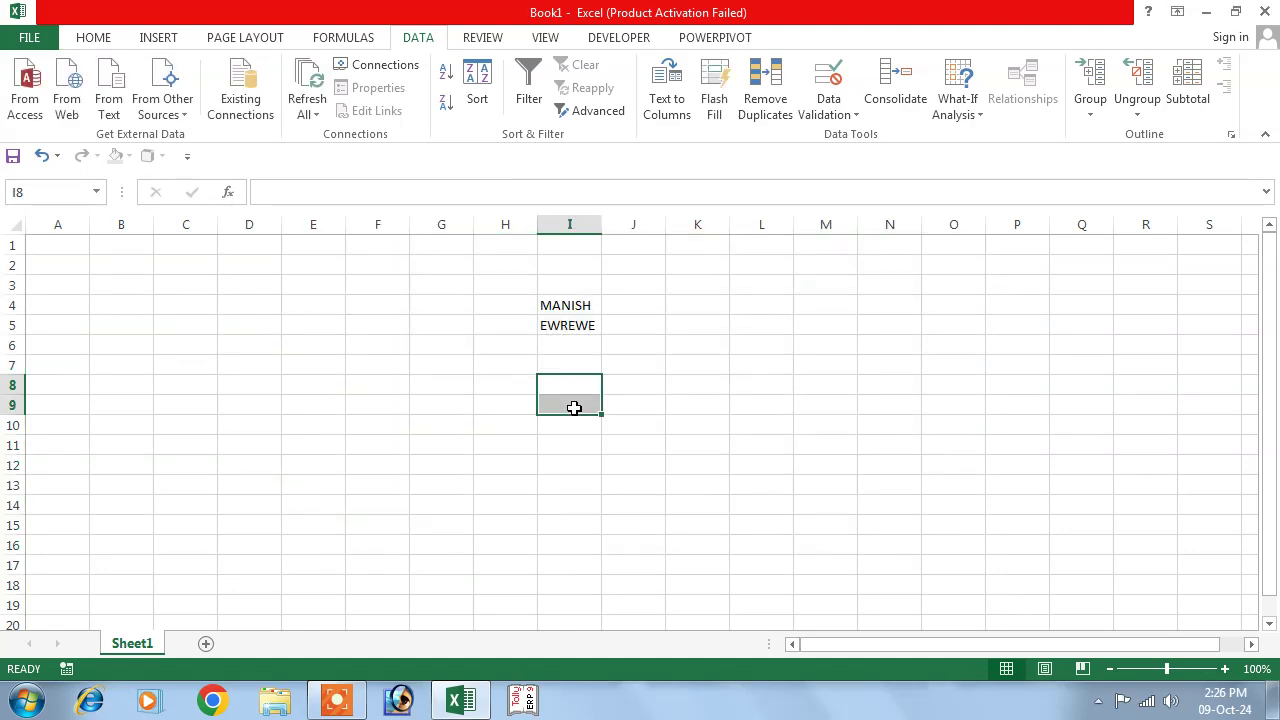
{"action": "type", "text": "KH"}
{"action": "key", "text": "Return"}
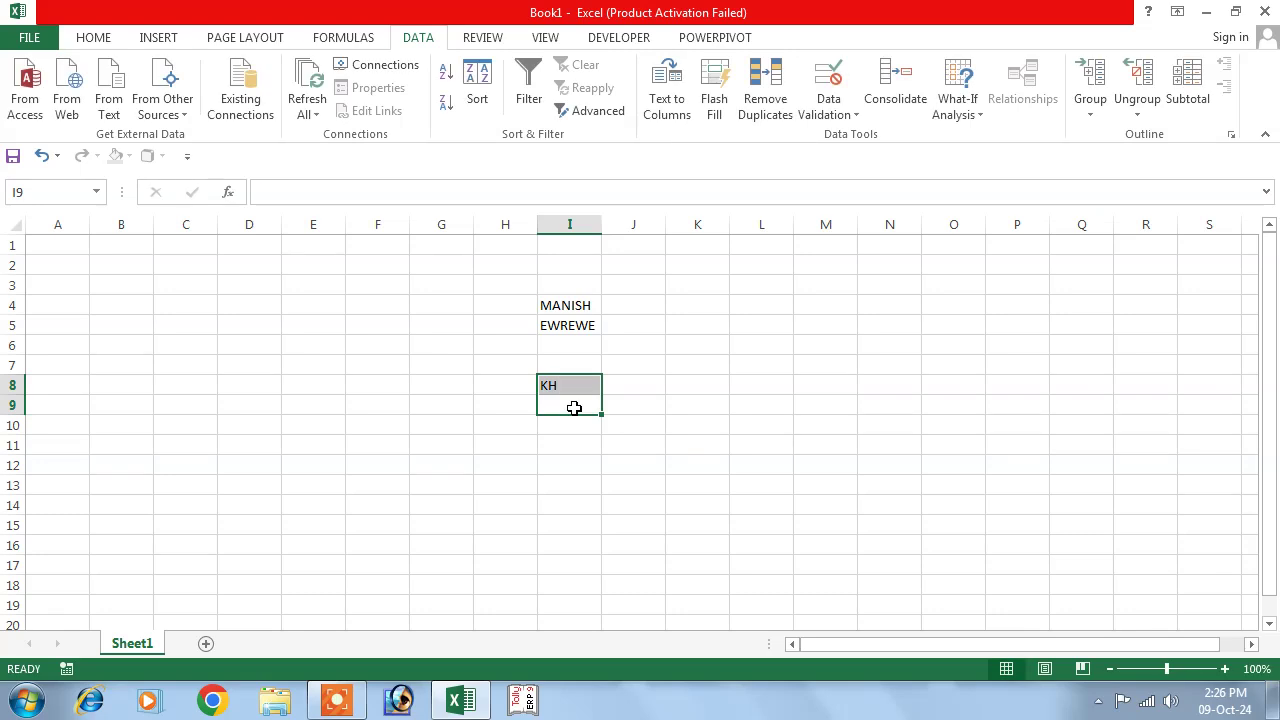
{"action": "key", "text": "Down"}
{"action": "key", "text": "Down"}
{"action": "key", "text": "Down"}
{"action": "key", "text": "Down"}
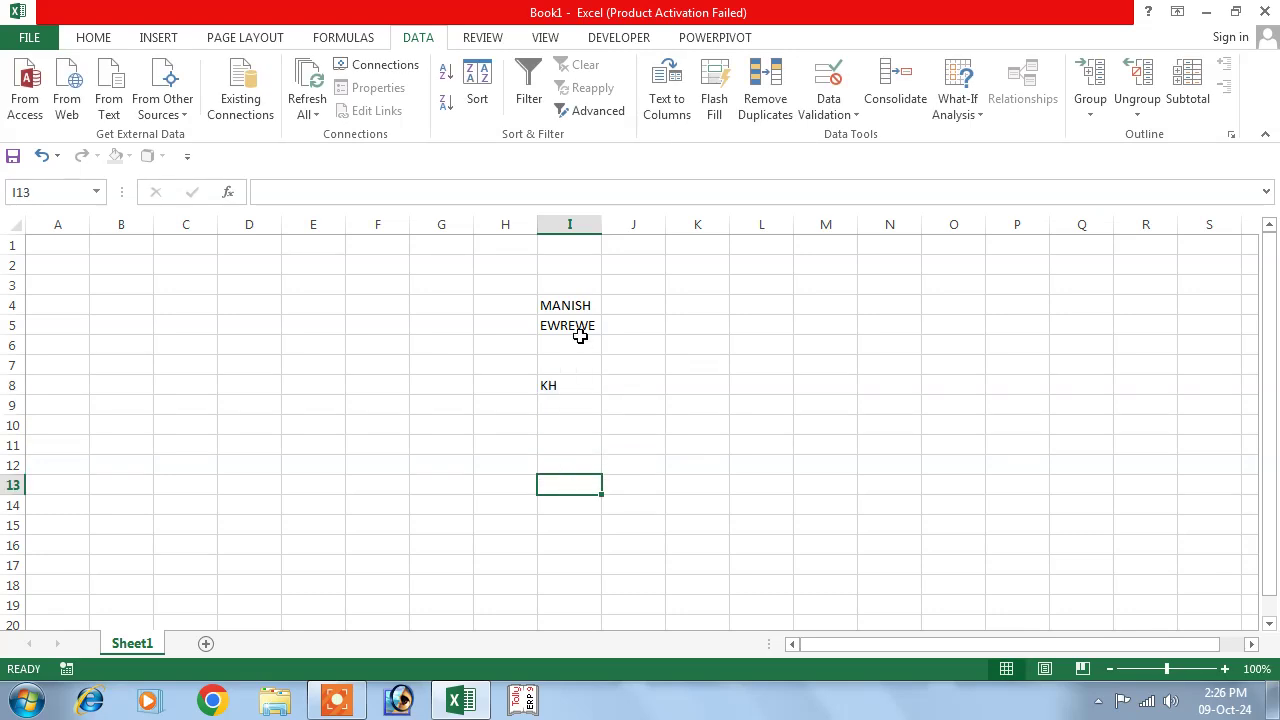